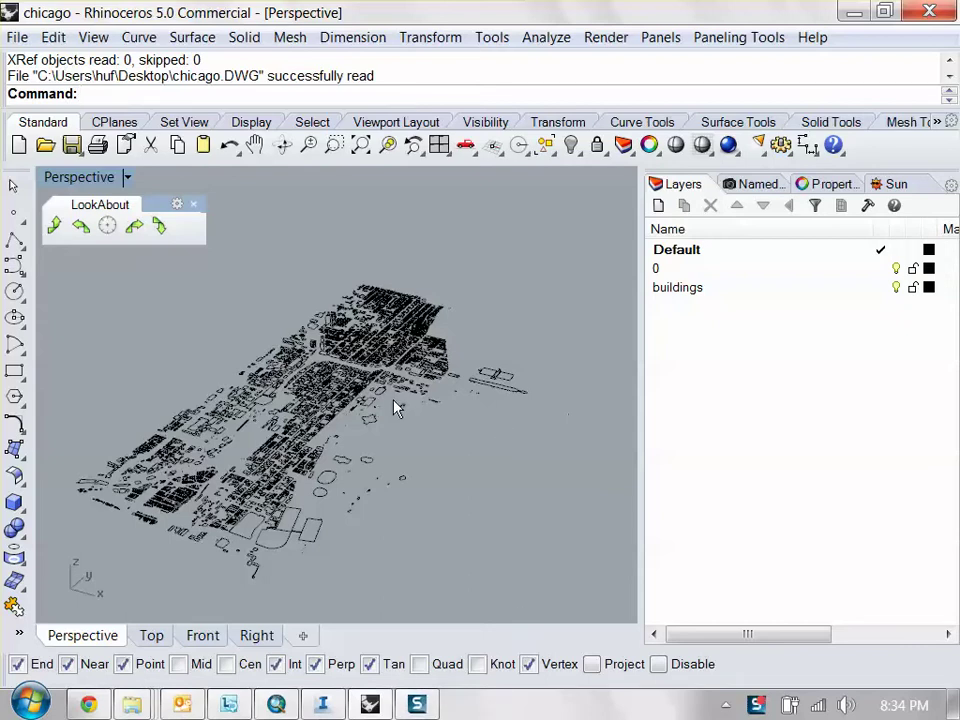
shift+right_drag(312, 441, 337, 411)
scroll(397, 408, up, 10)
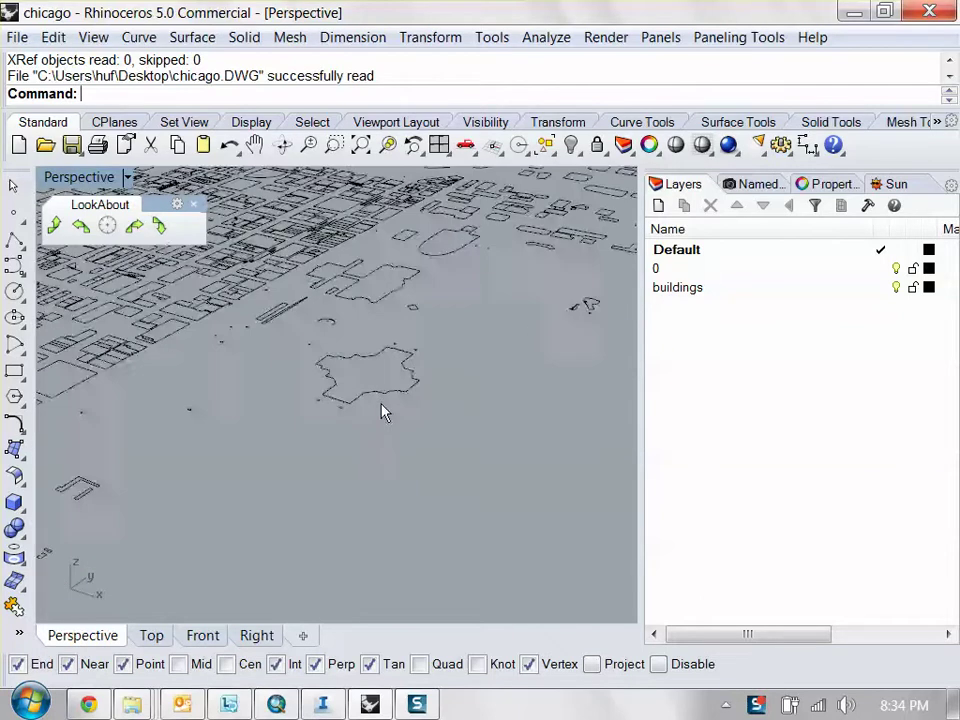
scroll(388, 413, down, 10)
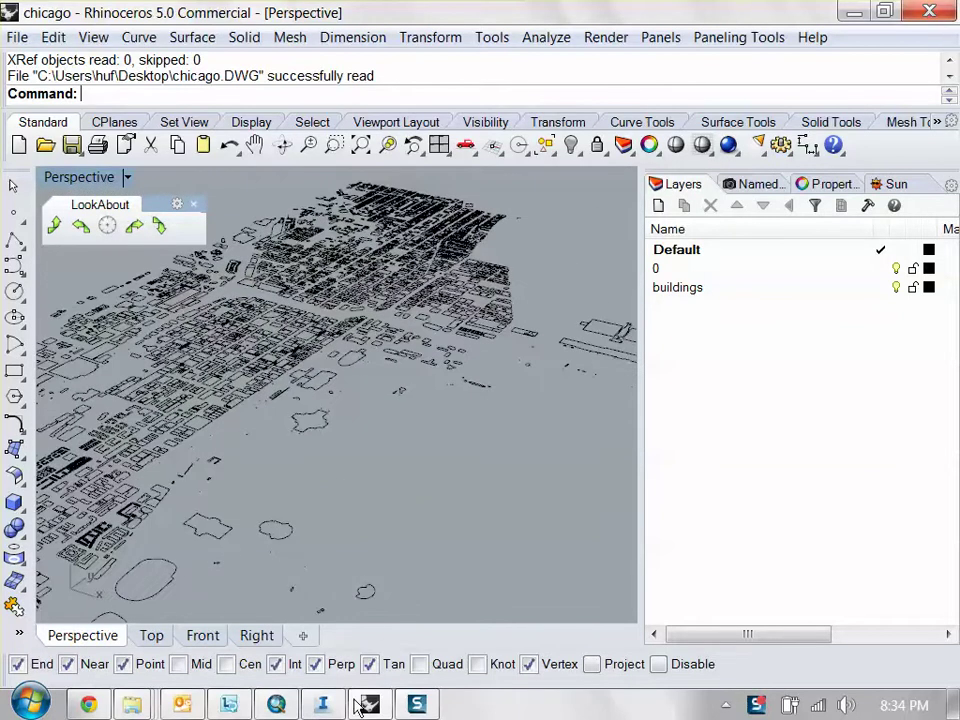
right_drag(298, 426, 385, 369)
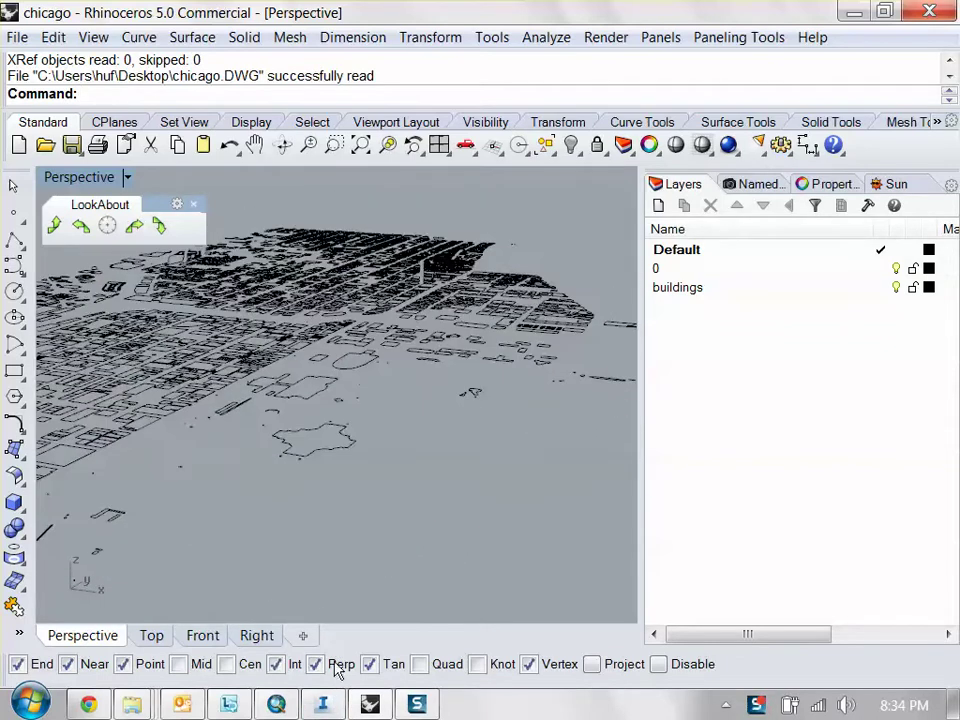
- Switch to InfraWorks and turn off High Visual Quality and Ambient Occlusion for the Chicago city model
click(322, 703)
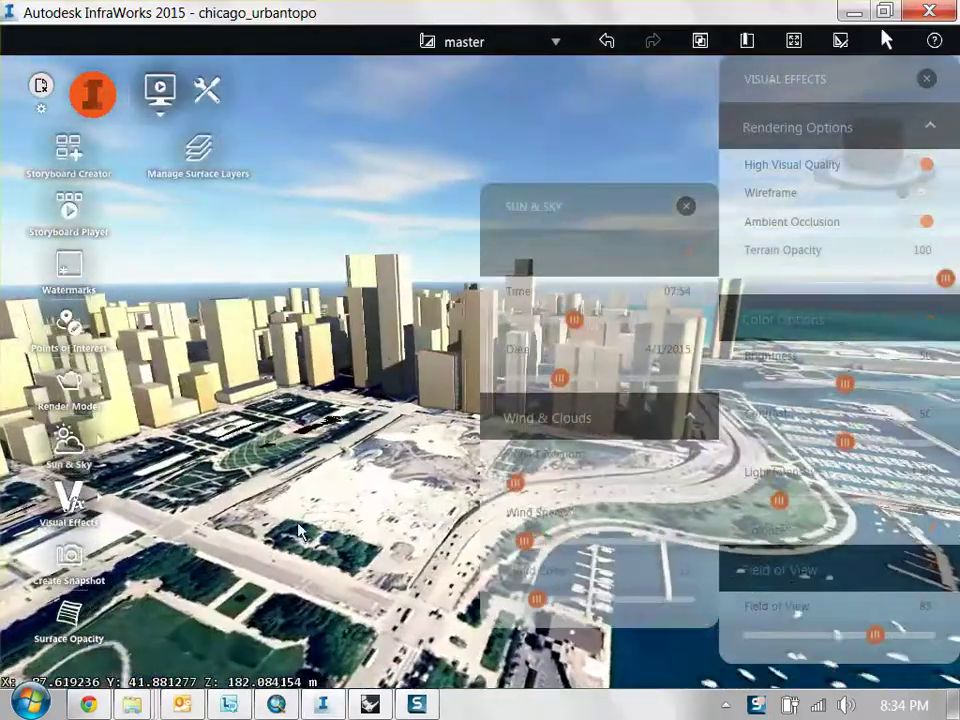
drag(298, 531, 265, 516)
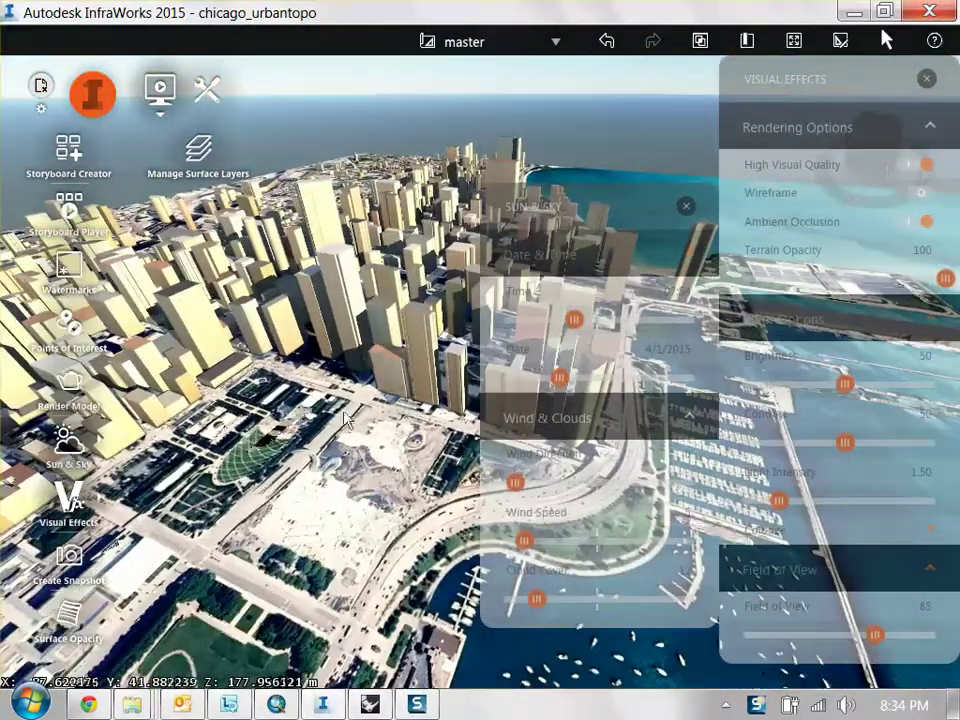
drag(343, 412, 465, 401)
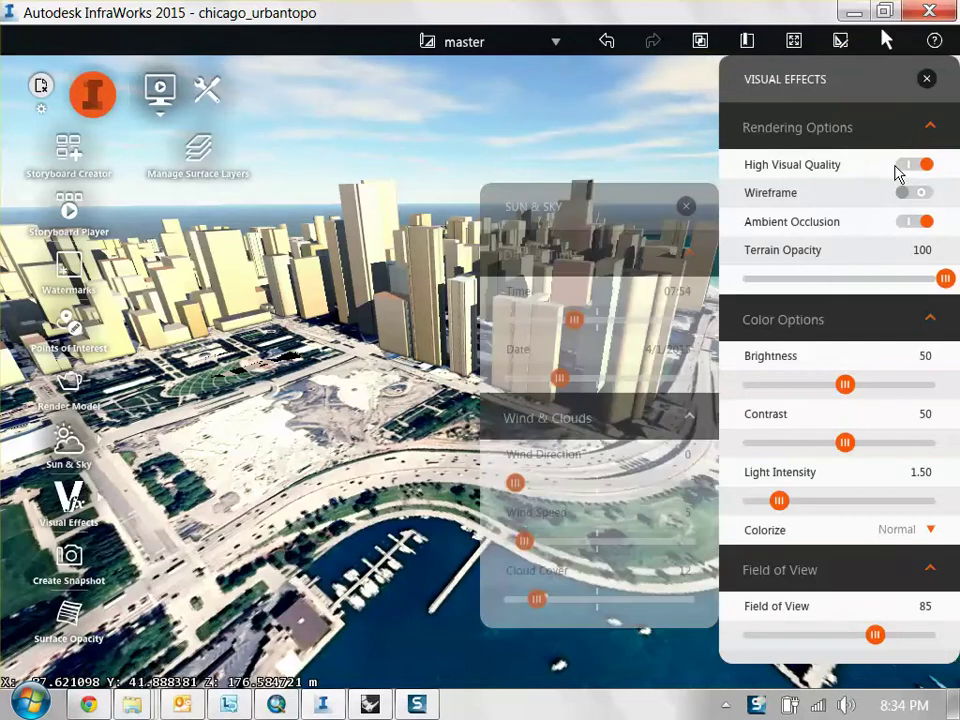
click(916, 166)
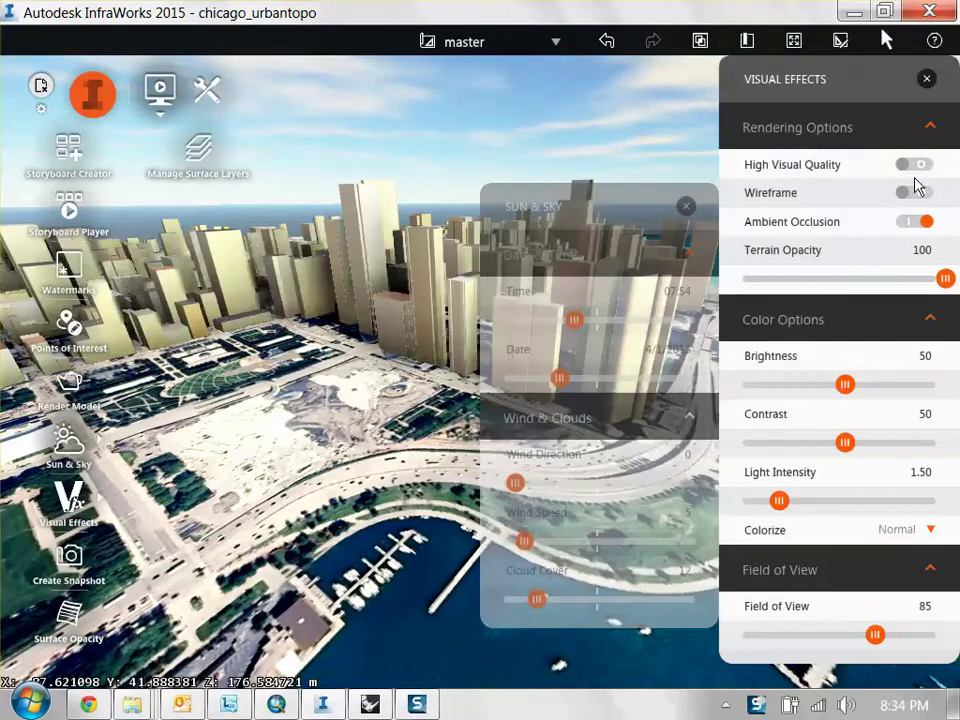
click(916, 222)
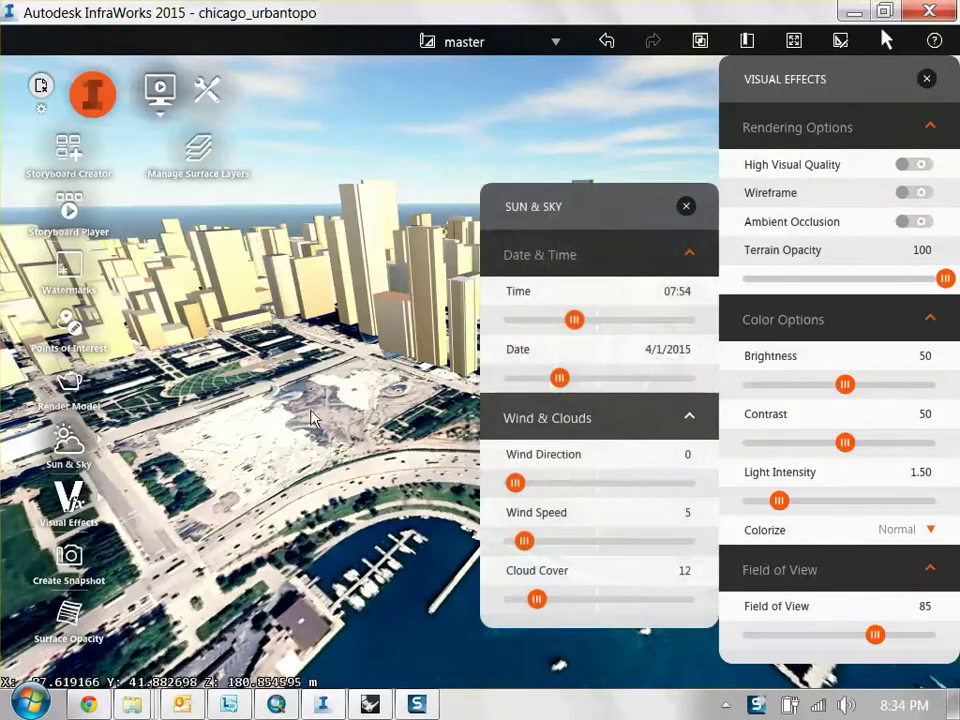
drag(322, 408, 384, 401)
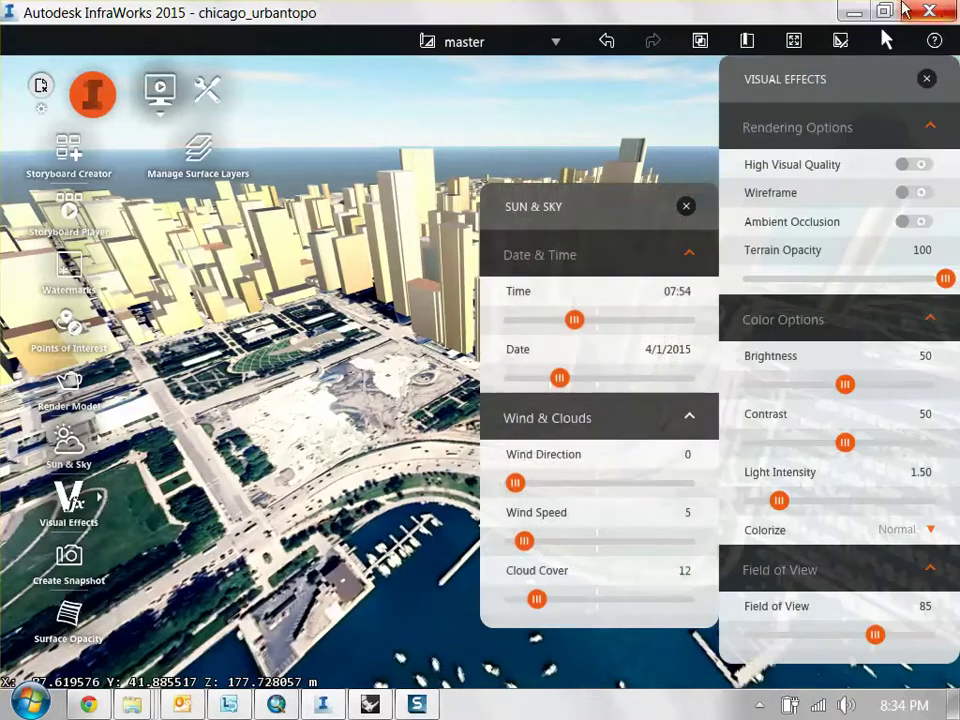
drag(354, 350, 315, 362)
- Return to Rhino and create a new layer named BUILDING TEST
click(853, 11)
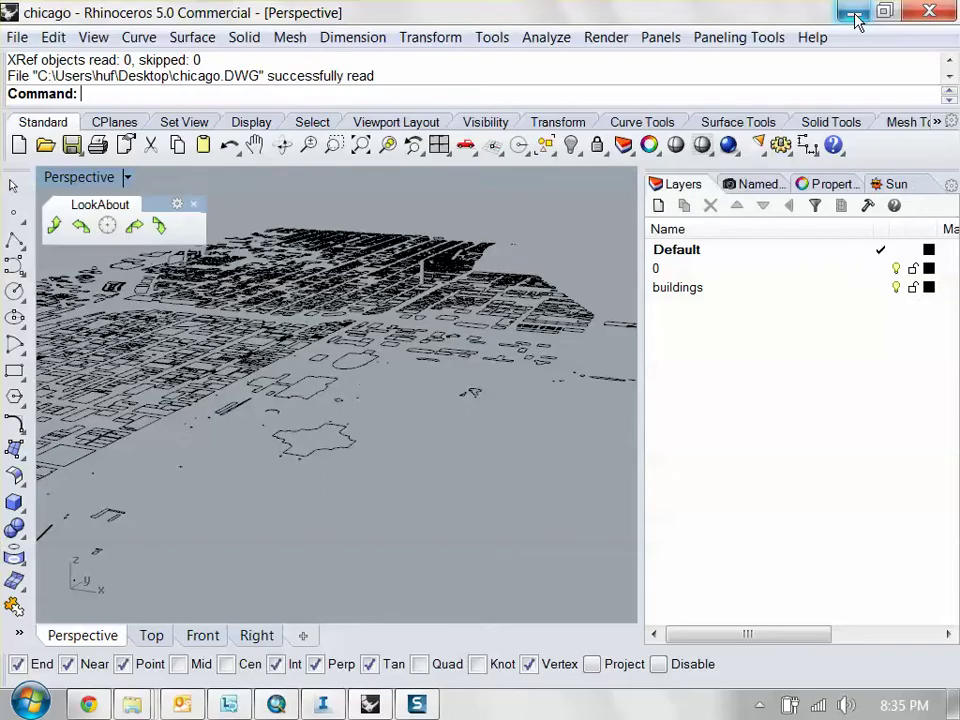
scroll(415, 445, up, 2)
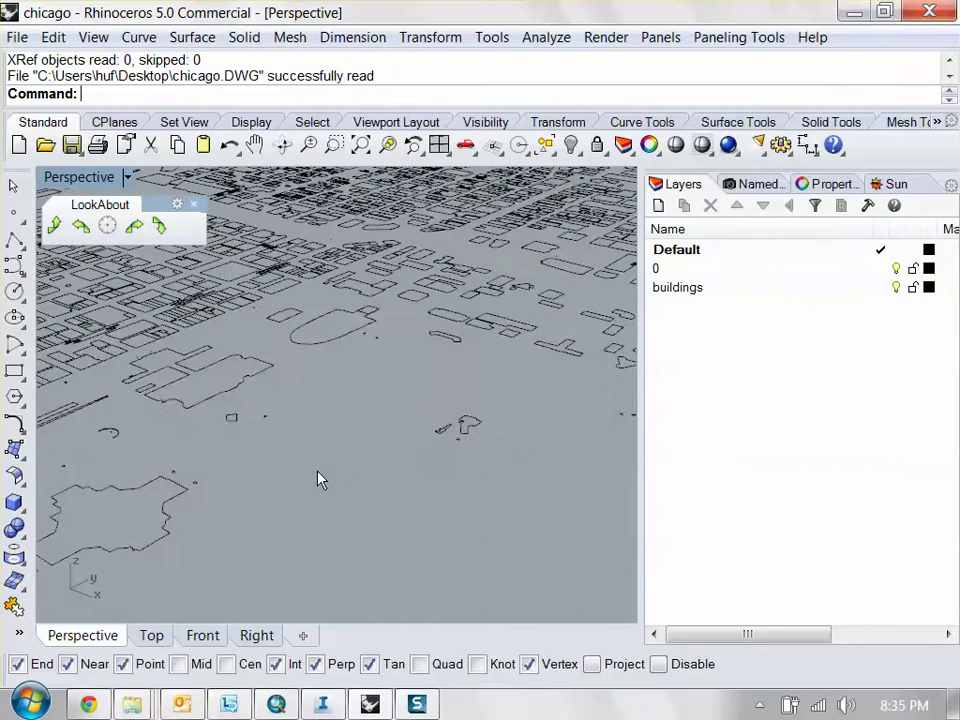
scroll(418, 398, up, 3)
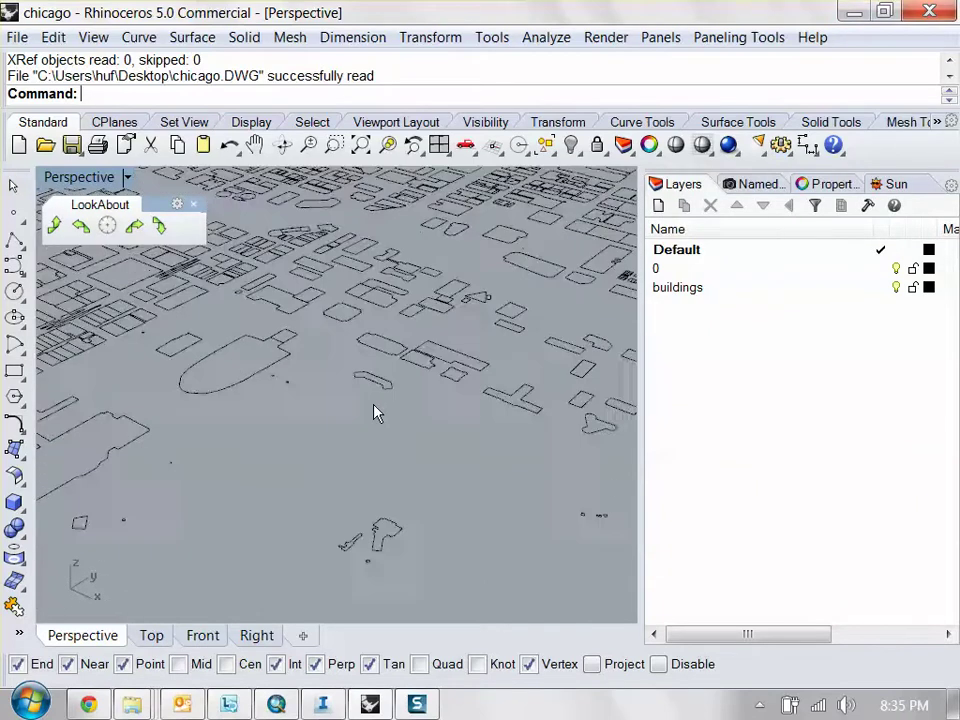
scroll(372, 413, up, 1)
scroll(330, 410, down, 4)
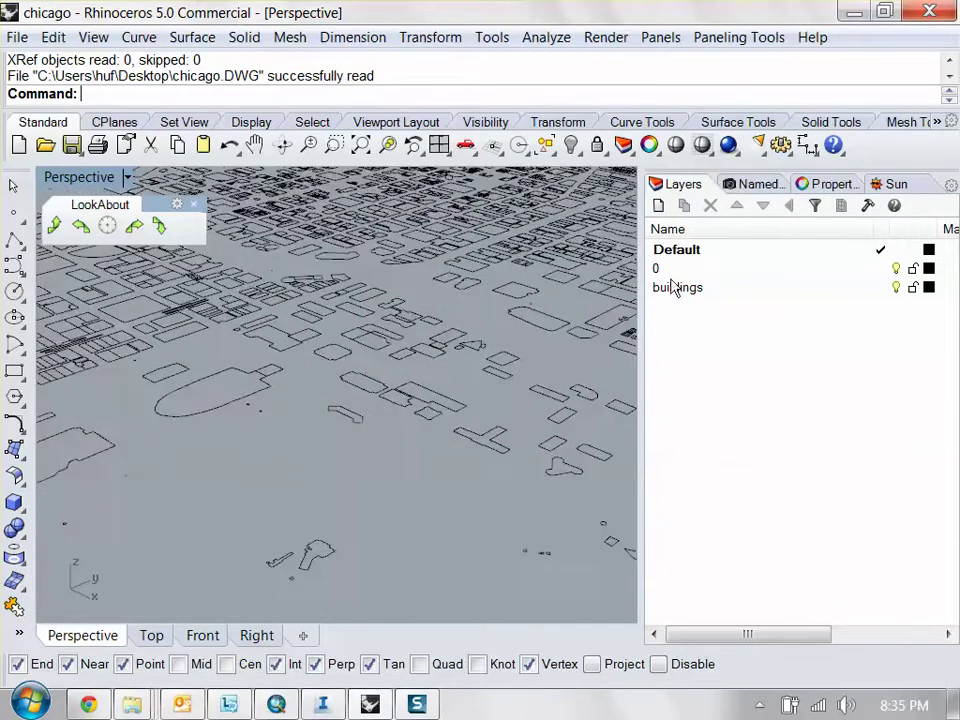
click(705, 268)
click(684, 205)
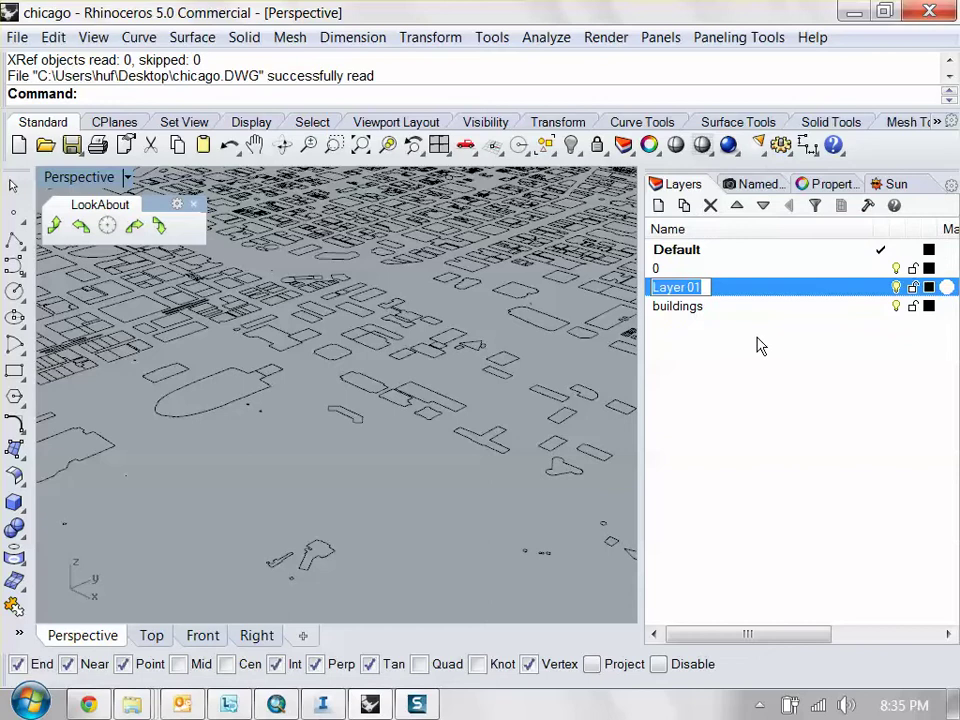
text(BUILDIN)
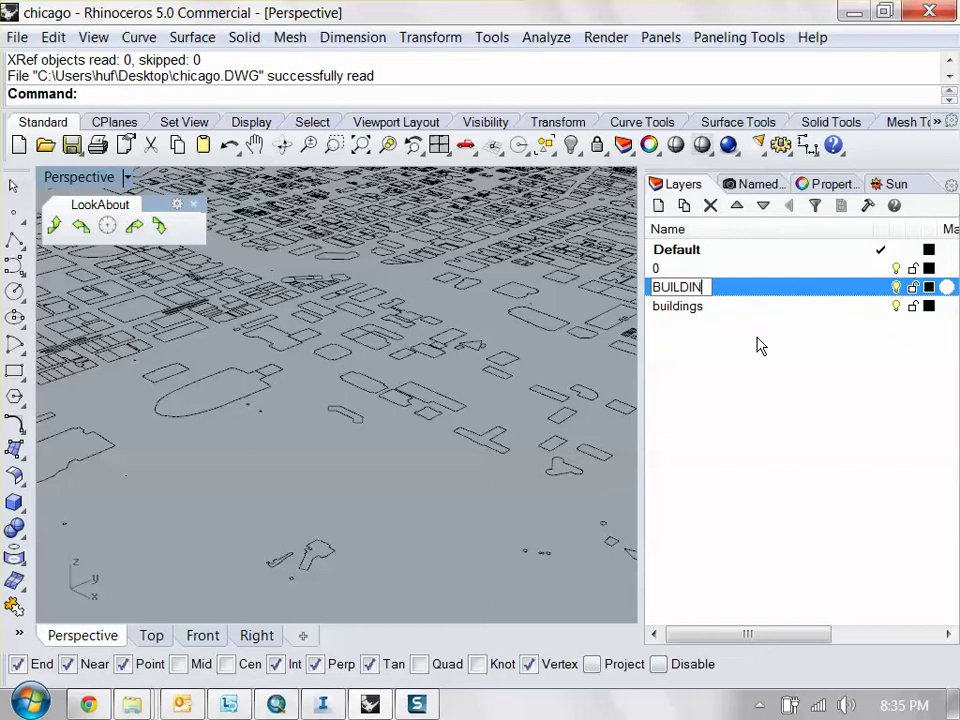
text(G TEST)
key(Return)
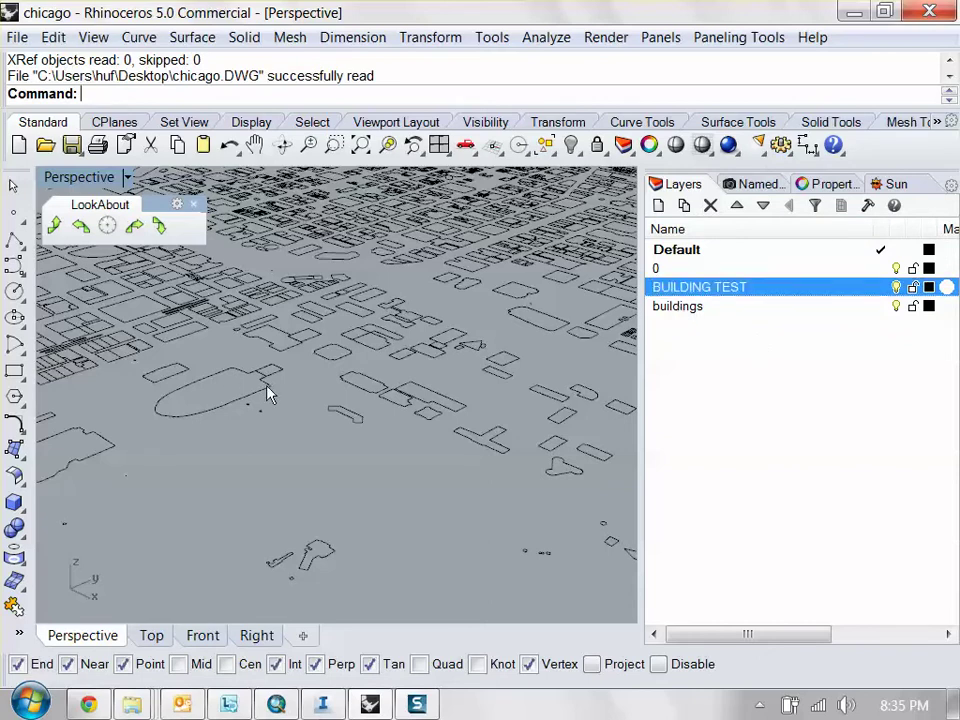
- Model a first three-point box on the empty ground beside the Chicago building footprints
shift+right_drag(388, 428, 329, 398)
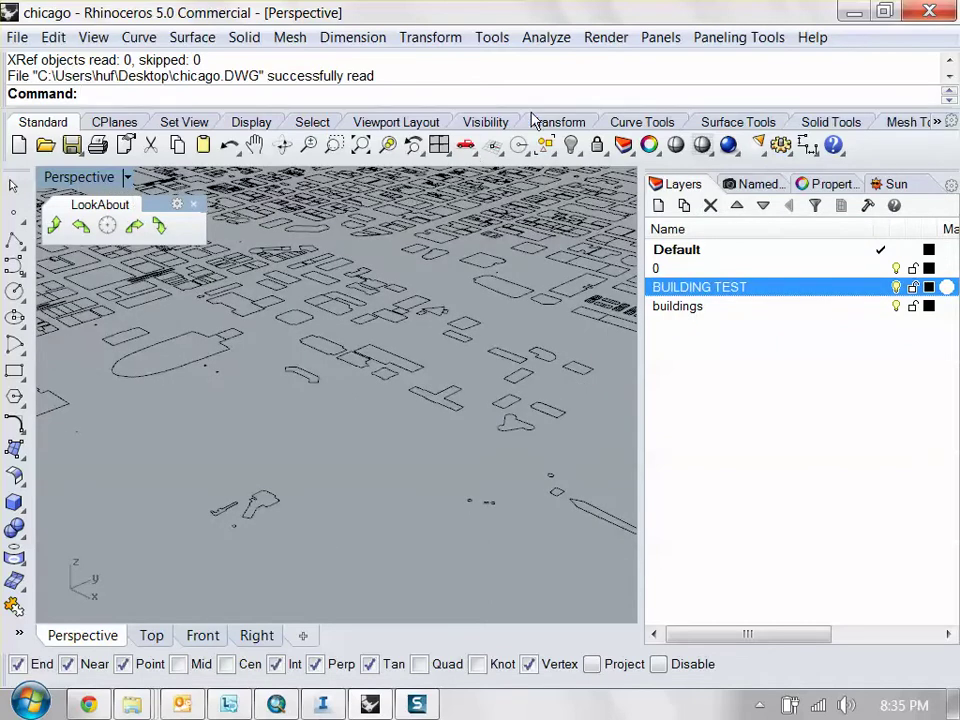
middle_click(238, 416)
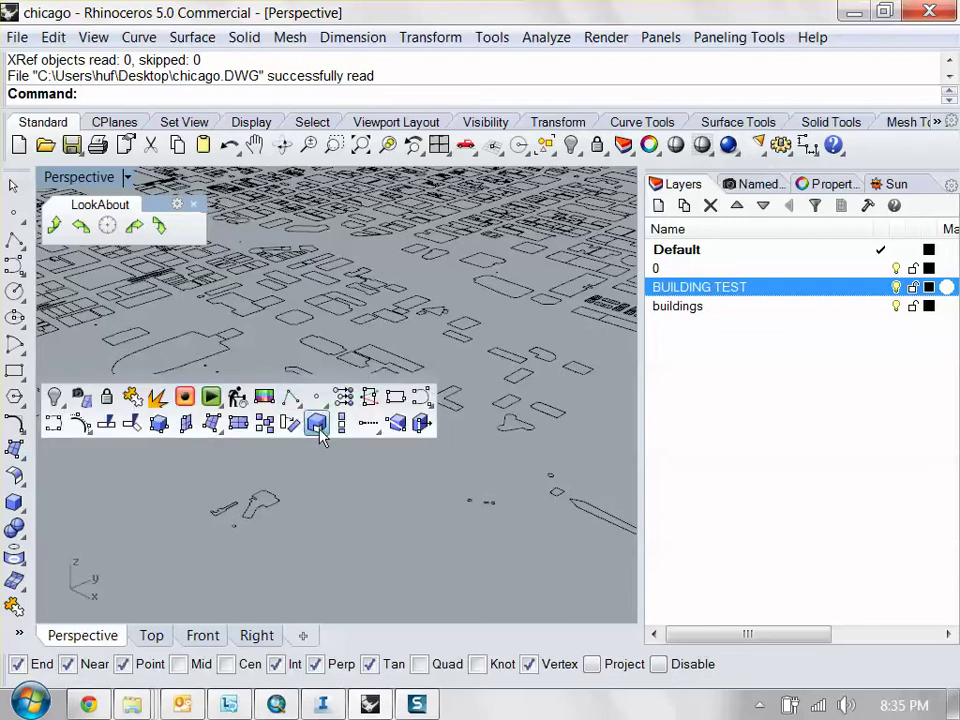
click(158, 424)
click(185, 429)
click(192, 459)
click(251, 450)
click(254, 369)
- Add a second three-point box close to the first one on the open ground
right_click(279, 446)
right_drag(279, 446, 178, 463)
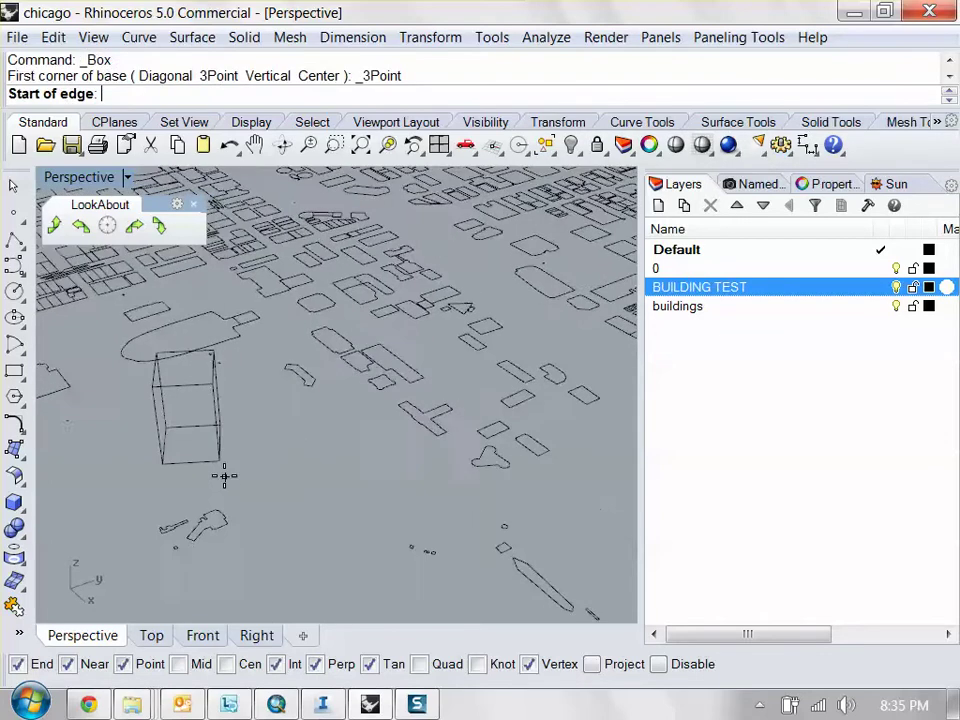
scroll(184, 465, up, 4)
click(211, 485)
click(213, 418)
click(321, 420)
click(319, 345)
- Add a third three-point box, rotated differently, next to the first two boxes
right_drag(319, 350, 283, 446)
scroll(283, 446, up, 3)
key(Return)
click(314, 426)
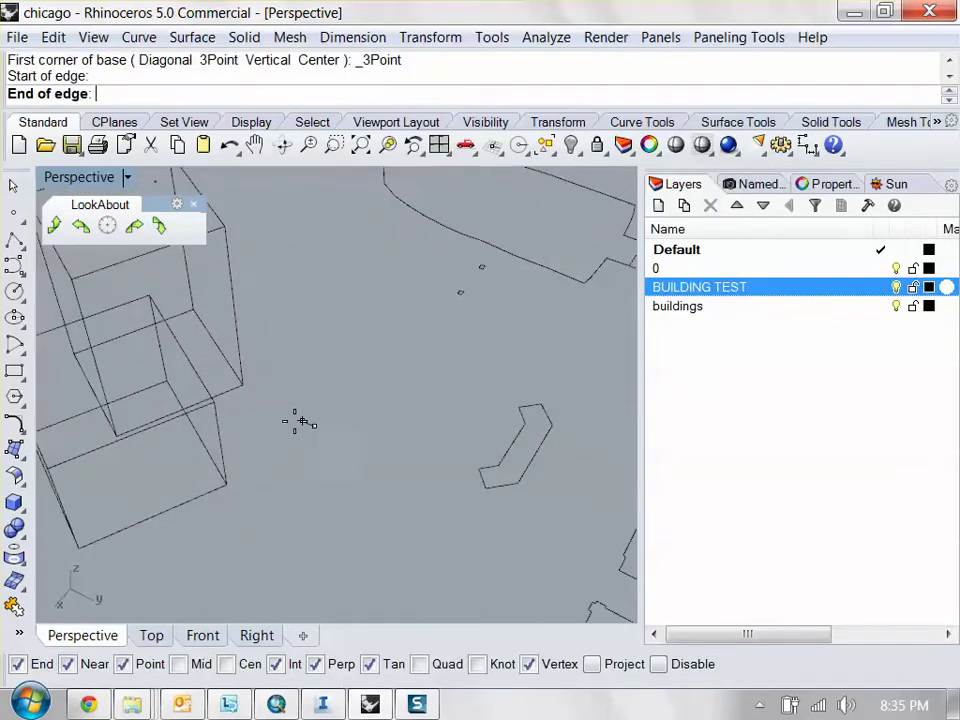
click(368, 358)
click(222, 355)
click(336, 317)
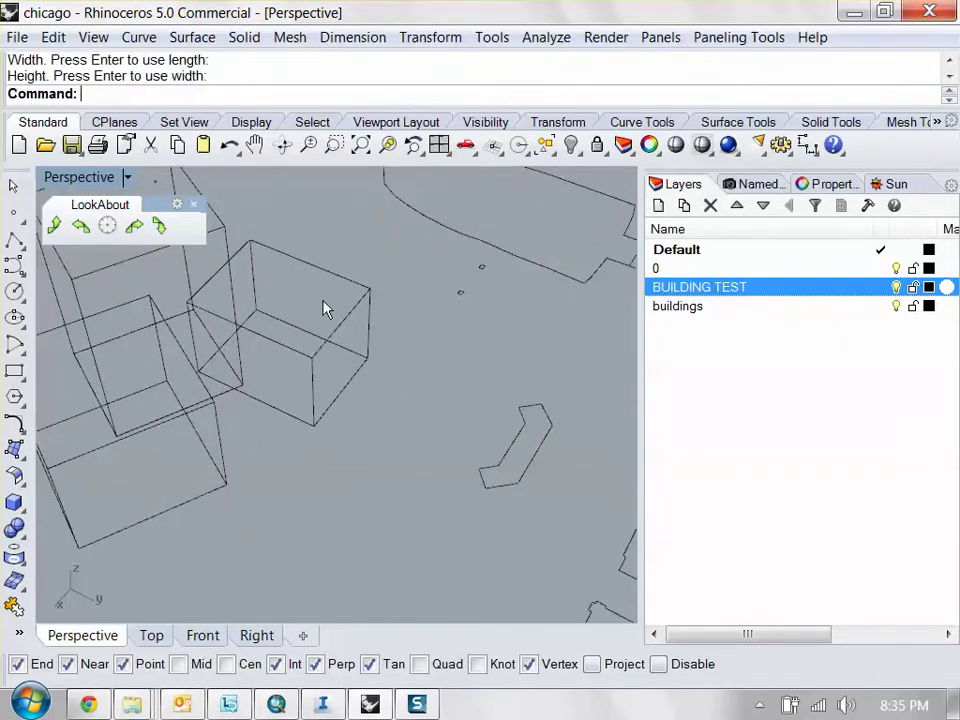
- Add a fourth three-point box to the group of test buildings
scroll(347, 388, down, 3)
scroll(296, 490, up, 3)
right_drag(296, 490, 476, 551)
key(Return)
click(365, 568)
click(268, 551)
click(291, 508)
click(281, 450)
- Set the Perspective viewport to the Shaded display mode
right_drag(281, 450, 342, 481)
right_click(170, 178)
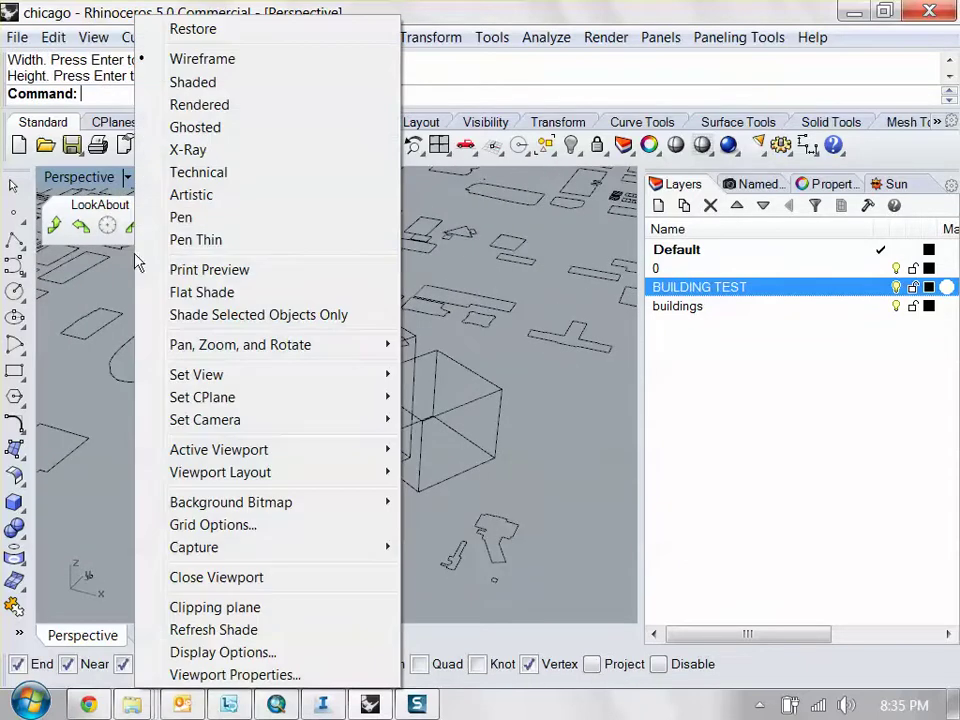
click(222, 83)
- Examine the position and size of the test boxes relative to the Chicago building footprints
mouse_move(476, 407)
right_down()
mouse_move(189, 388)
mouse_move(375, 364)
mouse_move(462, 428)
mouse_move(561, 401)
mouse_move(422, 424)
mouse_move(326, 416)
mouse_move(337, 430)
mouse_move(489, 433)
mouse_move(501, 411)
mouse_move(379, 379)
mouse_move(498, 395)
right_up()
scroll(392, 386, down, 6)
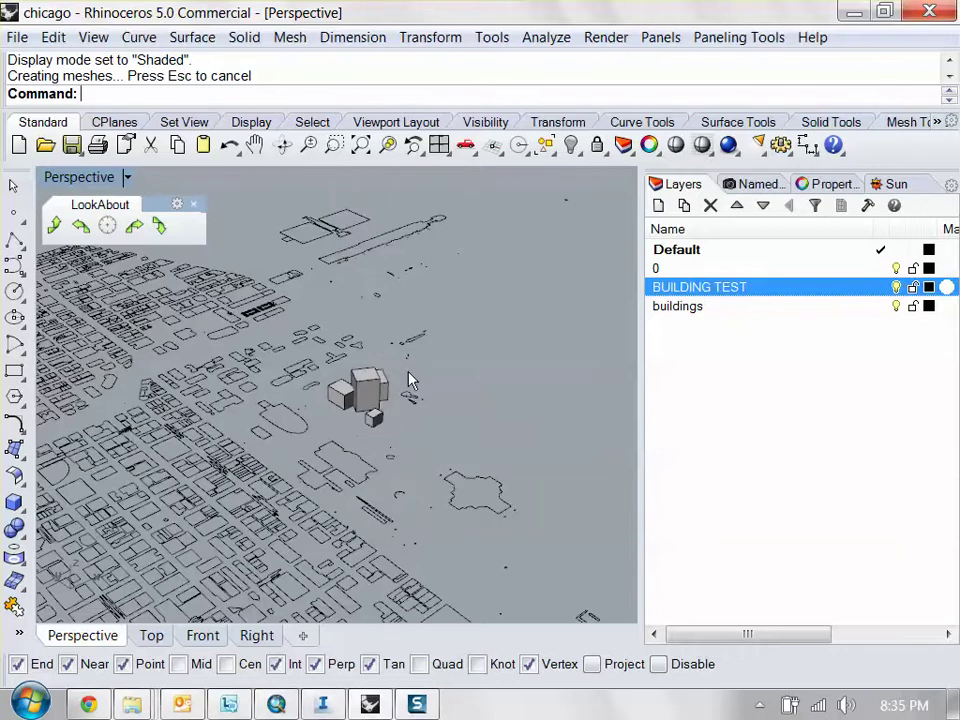
right_drag(382, 408, 435, 472)
scroll(319, 403, down, 8)
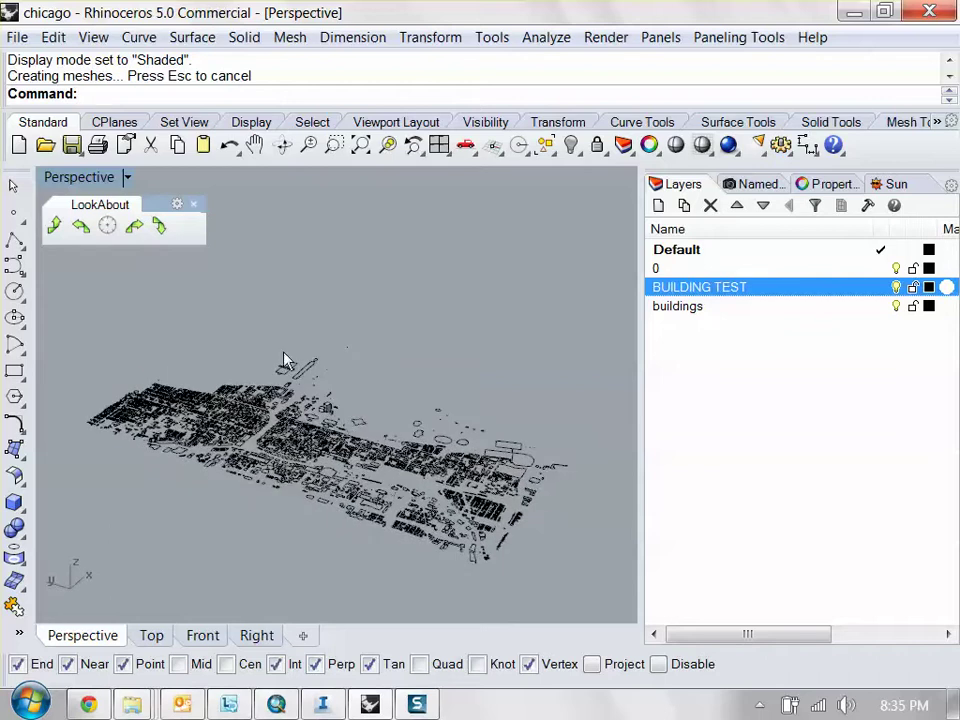
scroll(370, 470, up, 8)
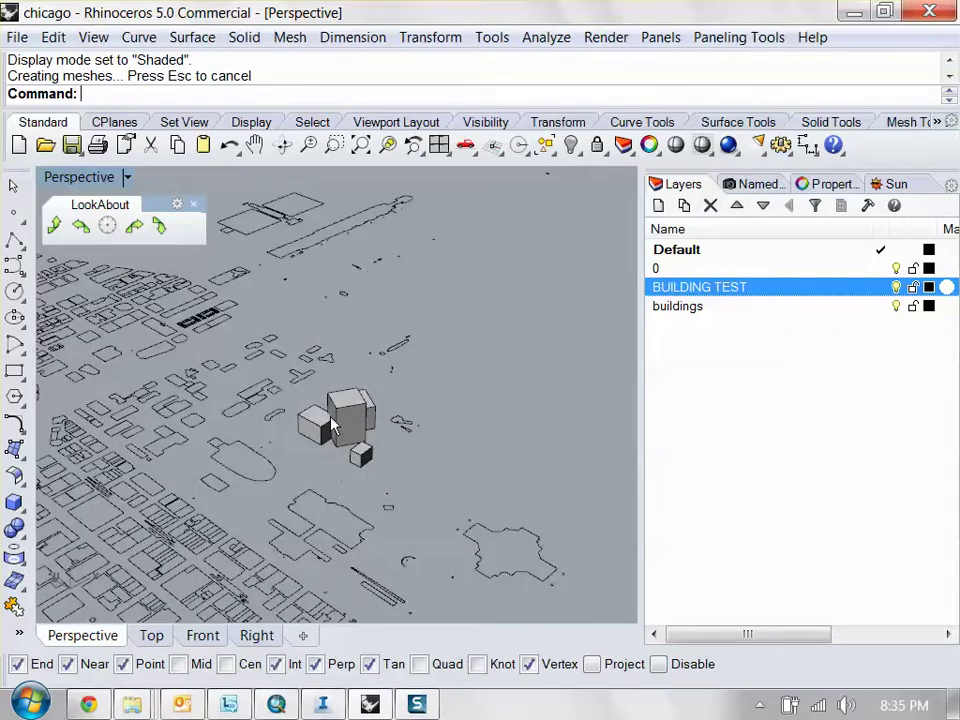
scroll(336, 436, down, 5)
right_drag(452, 500, 336, 364)
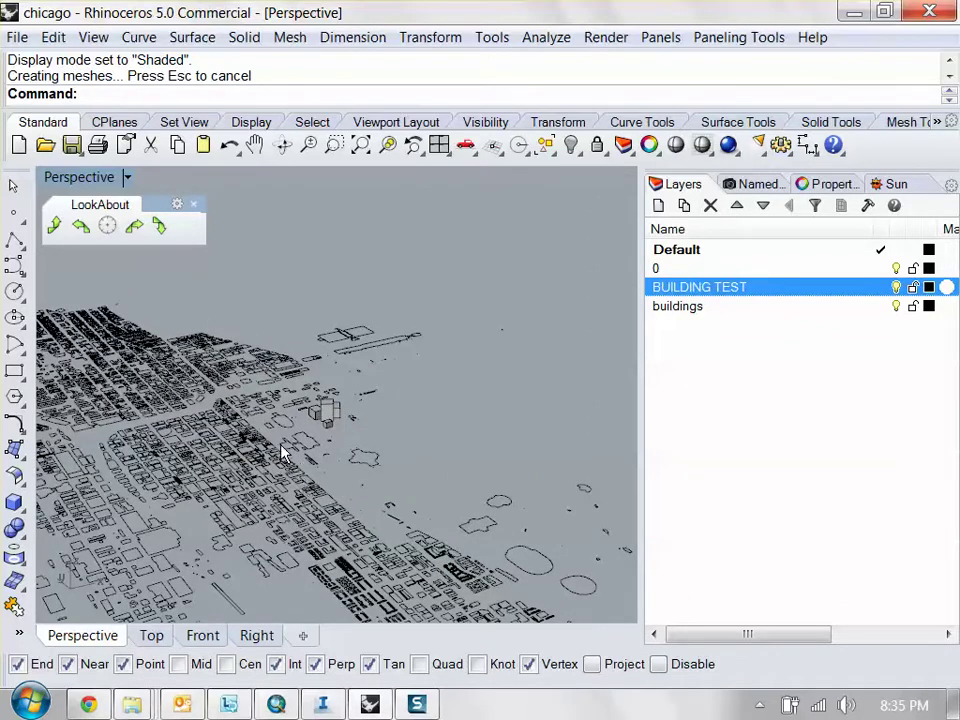
scroll(292, 474, up, 10)
right_drag(402, 439, 385, 453)
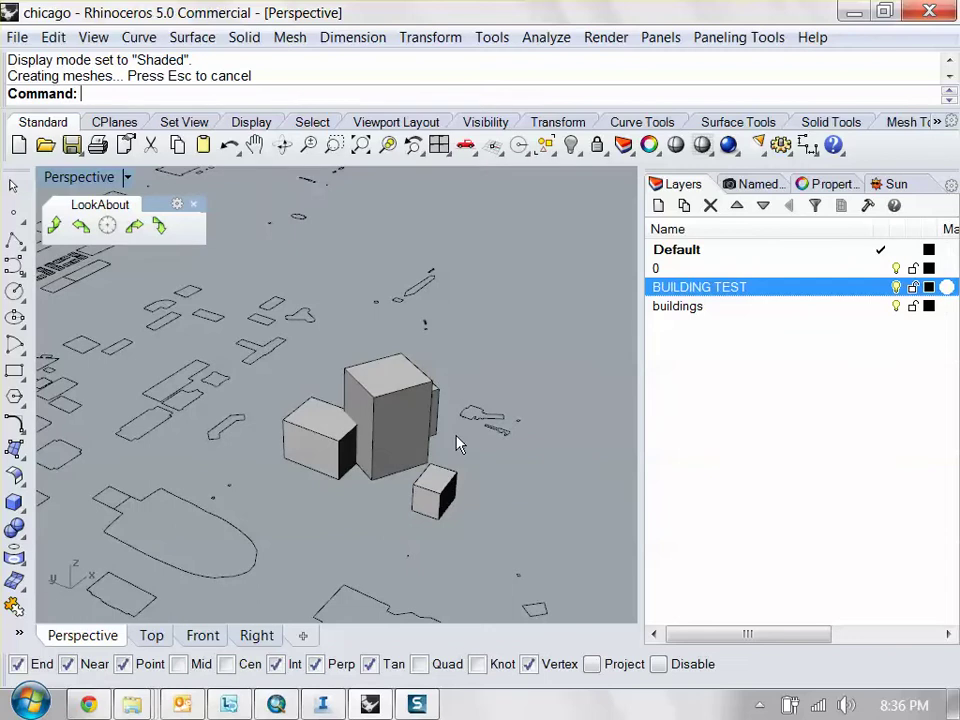
scroll(416, 503, down, 10)
scroll(448, 429, up, 5)
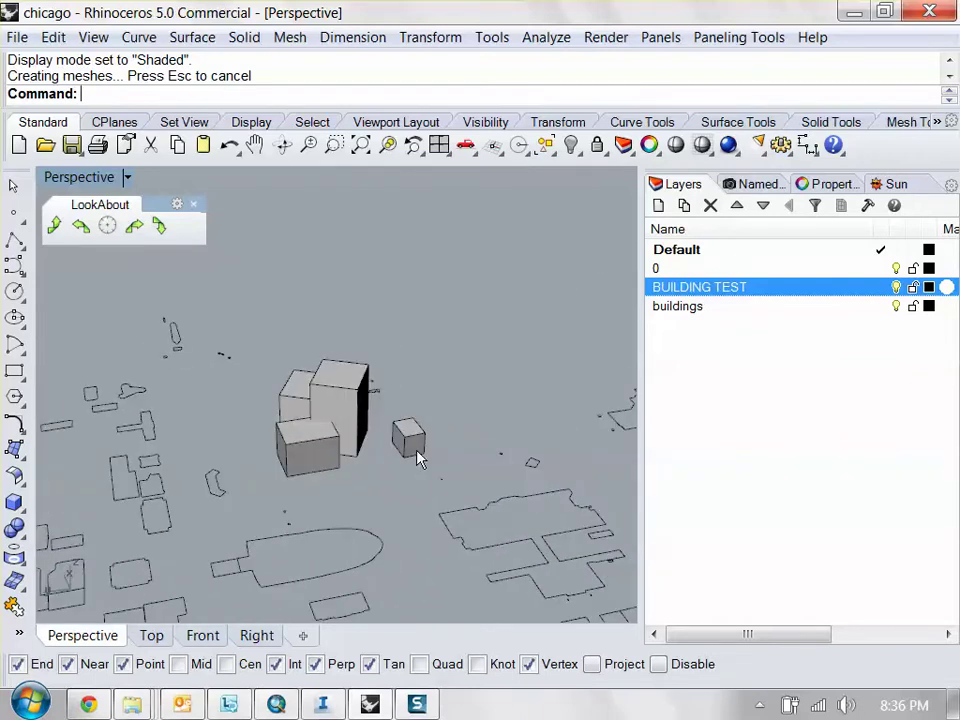
- Select the four test boxes and start exporting only the selected objects
right_drag(525, 454, 370, 513)
drag(304, 450, 260, 418)
right_drag(460, 425, 210, 407)
right_drag(381, 373, 126, 212)
click(17, 37)
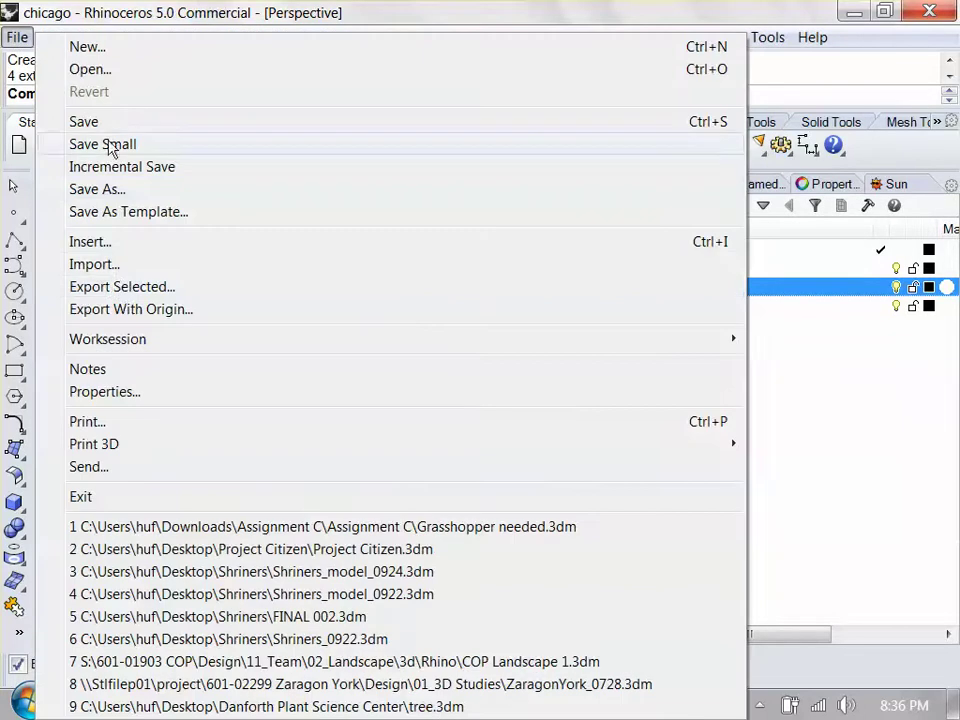
click(120, 288)
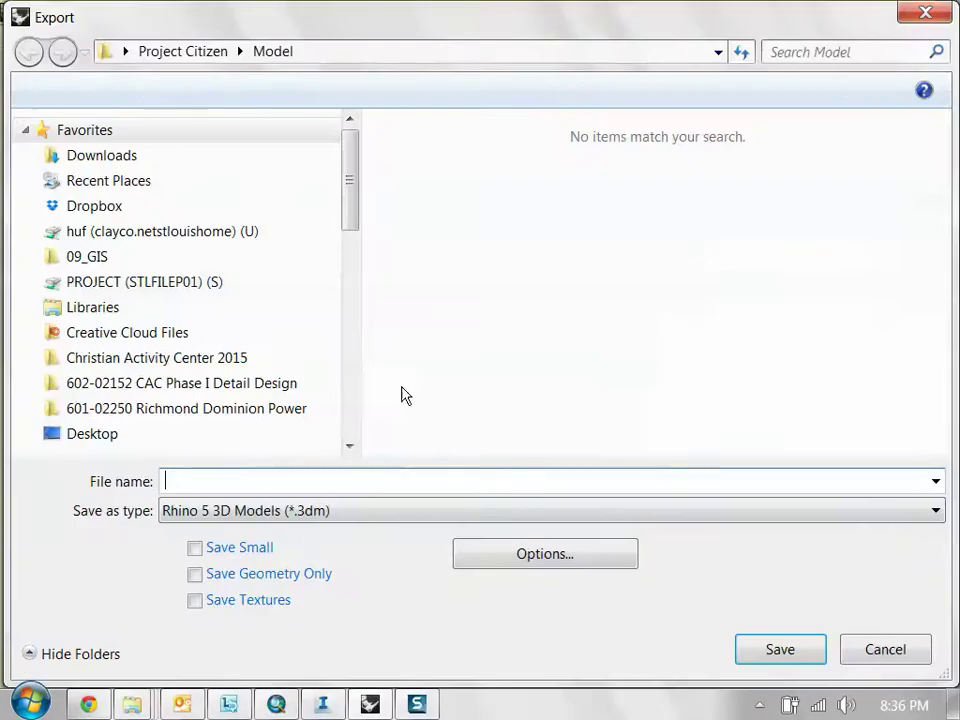
- Set the export file type to MotionBuilder (*.fbx)
click(312, 516)
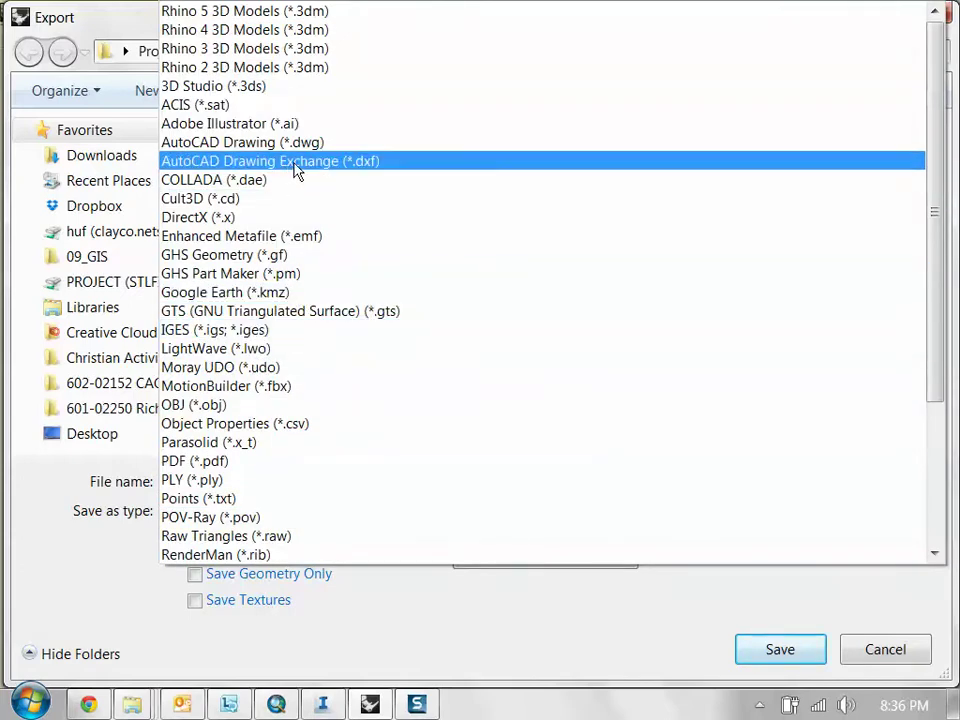
scroll(260, 215, down, 3)
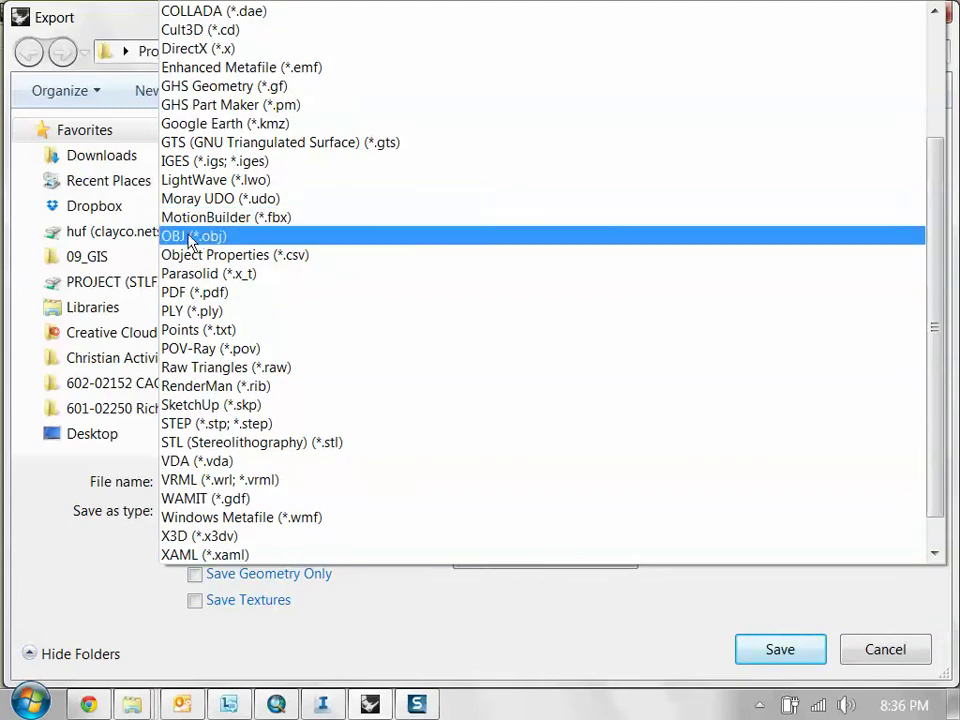
click(283, 219)
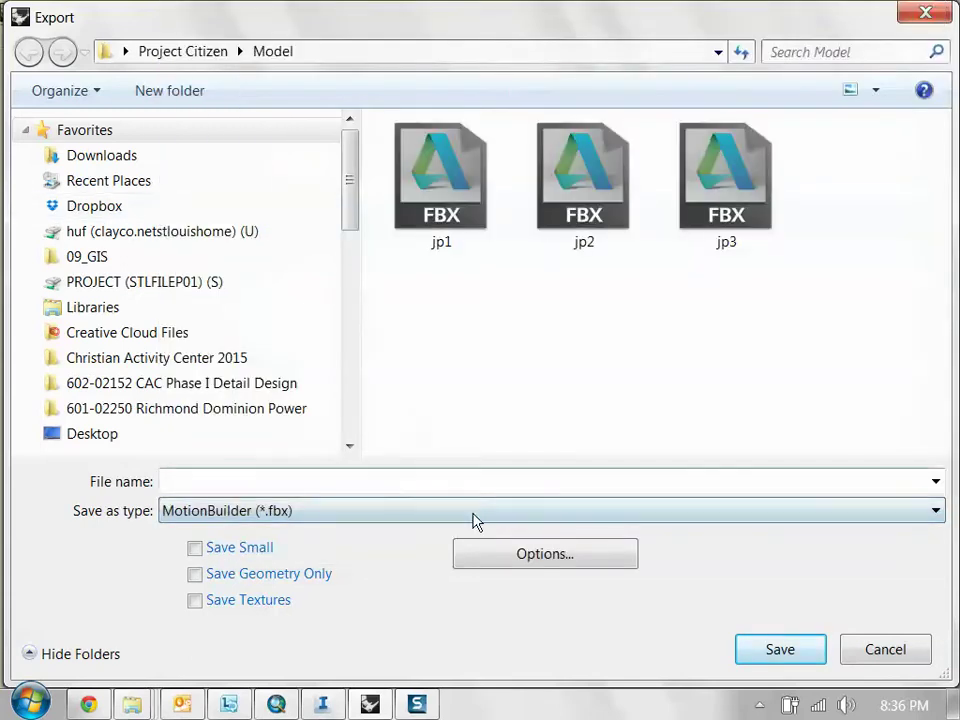
click(556, 486)
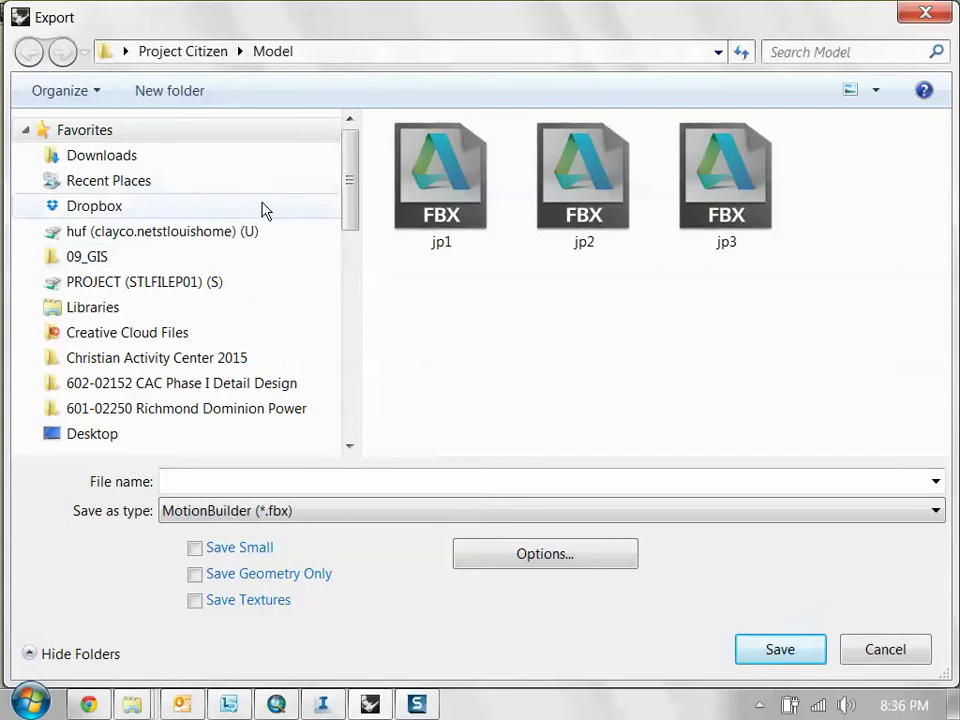
- Save the export as chicago_architecturetest in the 422H folder on the Desktop
click(106, 433)
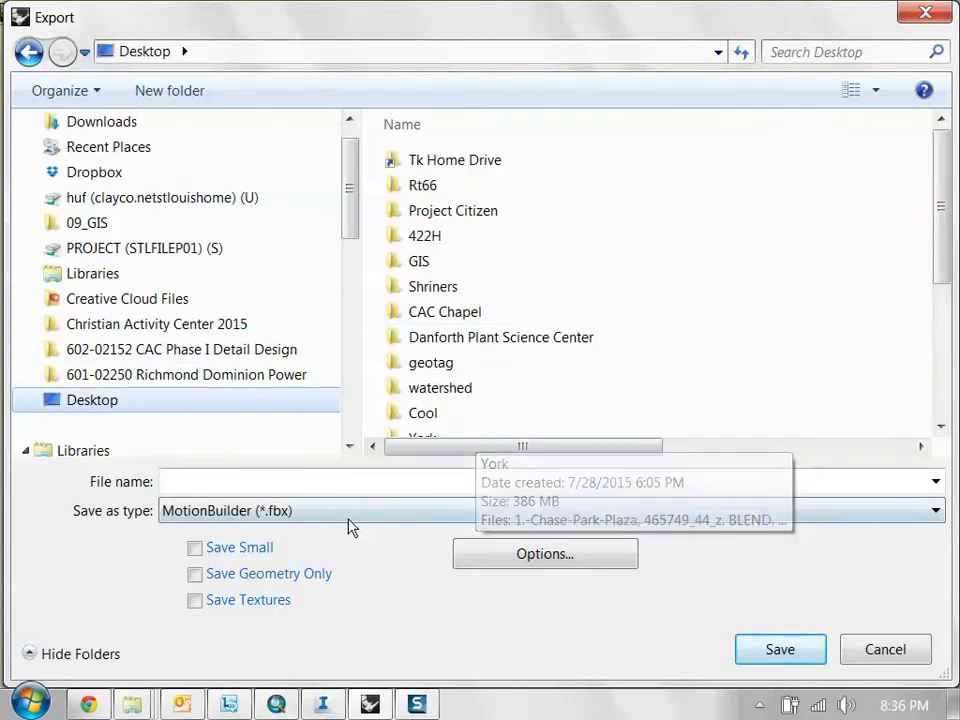
double_click(435, 240)
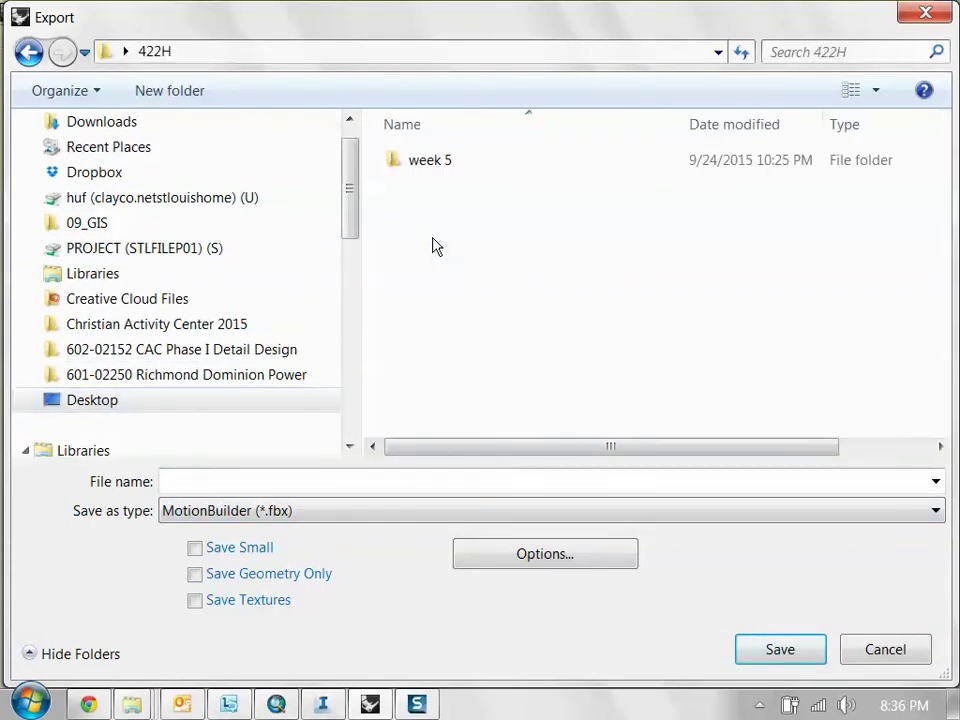
click(386, 486)
text(ch)
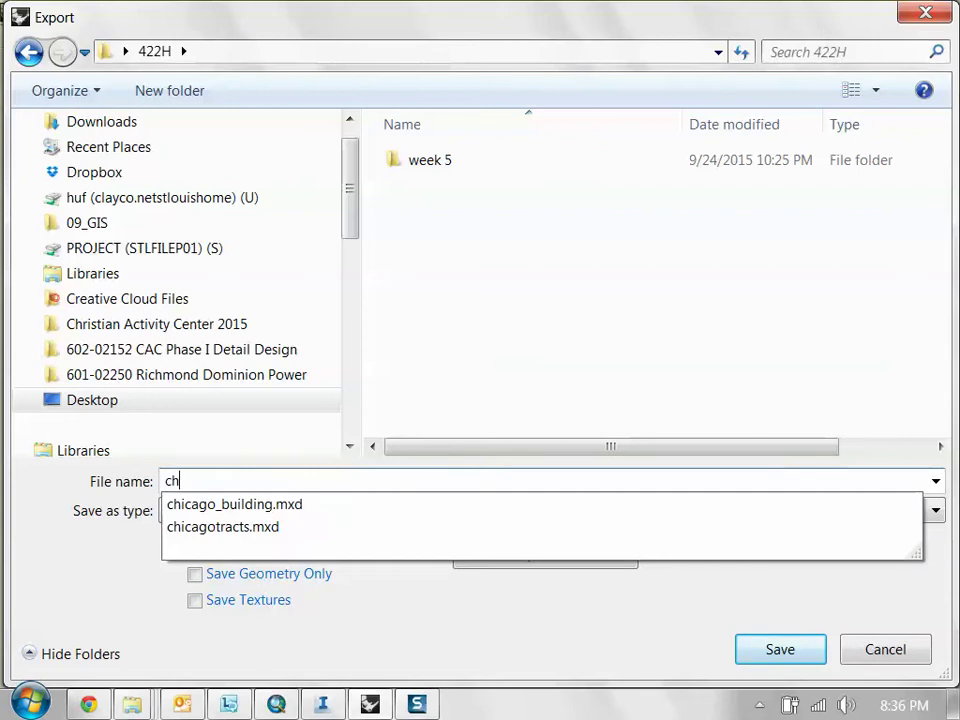
text(icago_architecture)
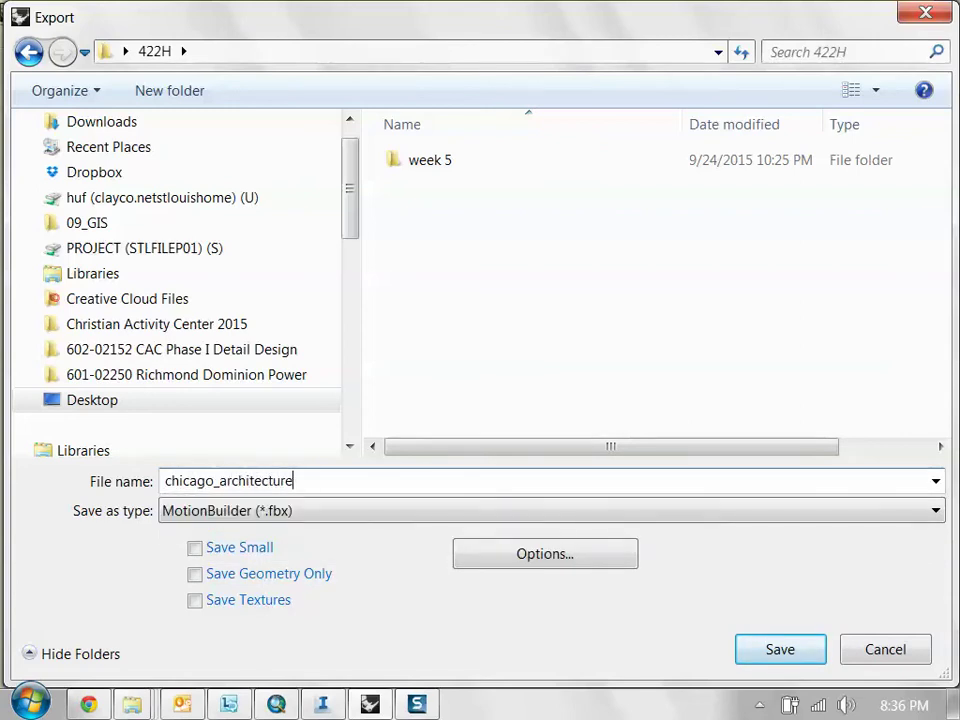
text(test)
click(768, 652)
- Complete the FBX export with meshes only, Phong materials and Version 7 binary, using a fairly high polygon density, and clear the selection
drag(740, 325, 427, 233)
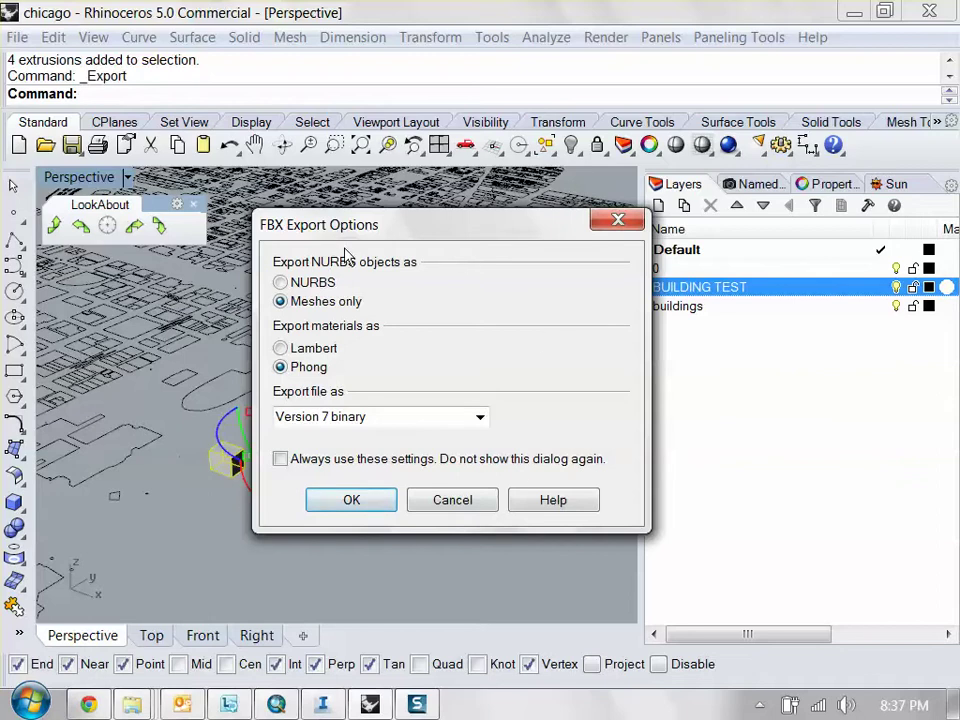
click(352, 500)
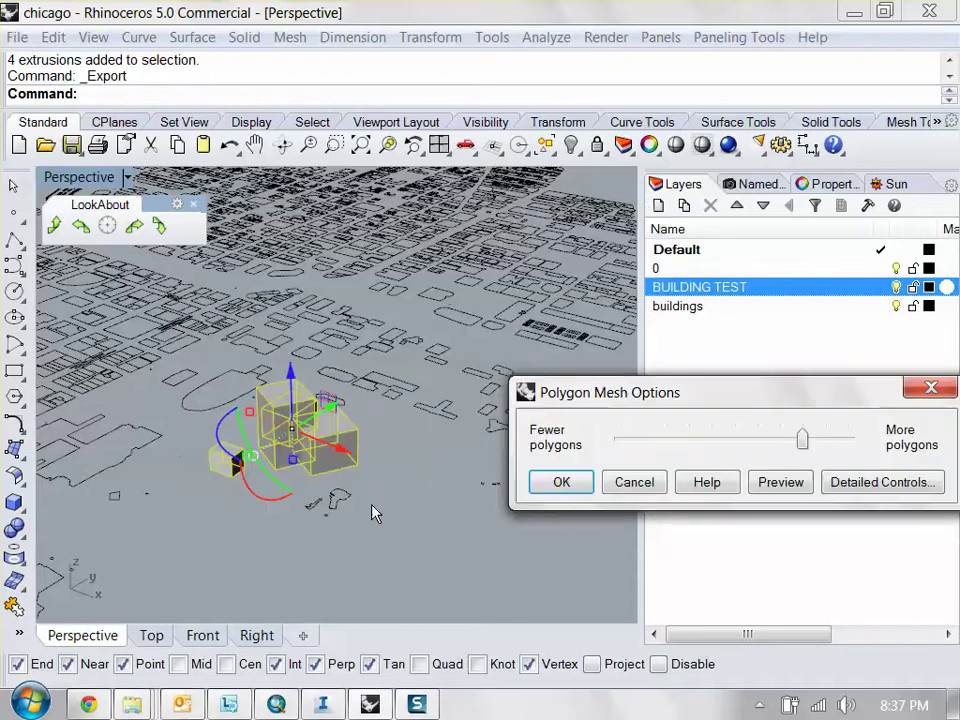
drag(693, 408, 326, 267)
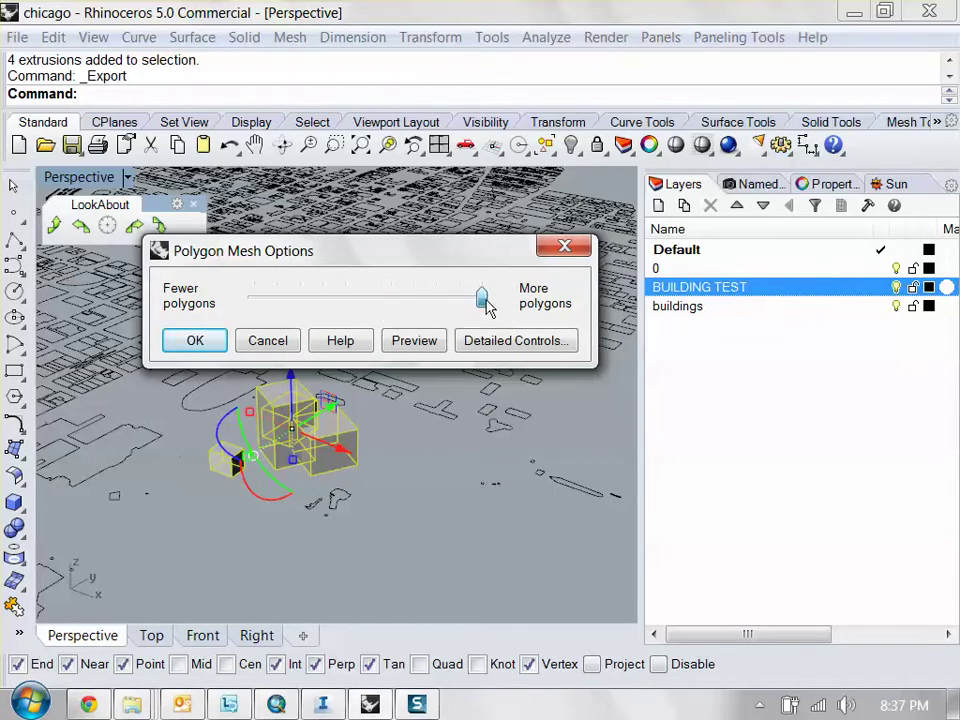
drag(262, 314, 414, 316)
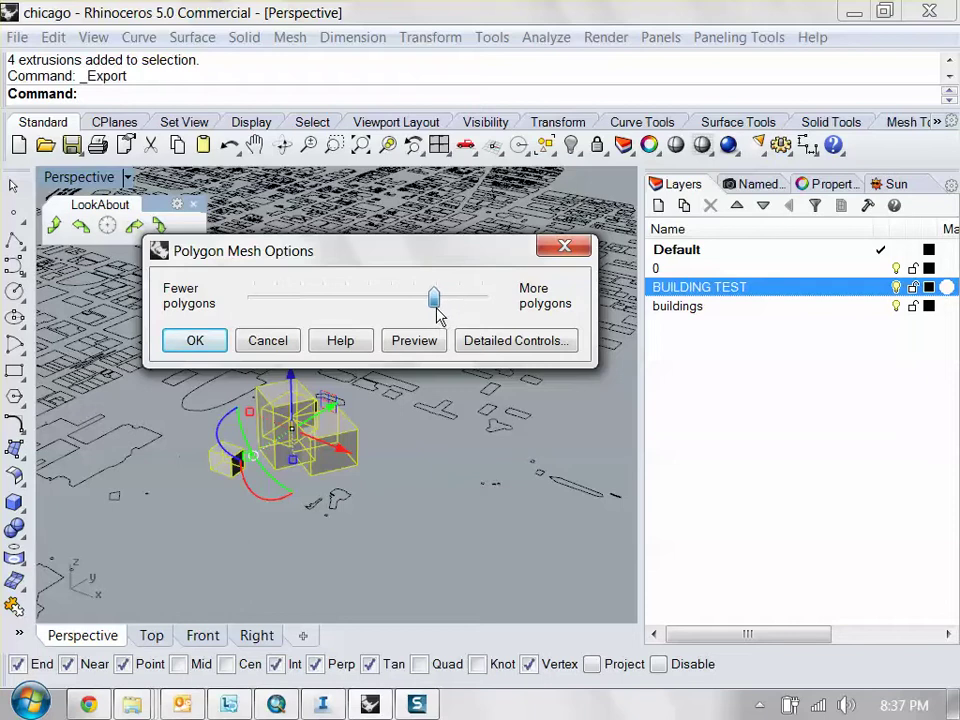
drag(322, 268, 404, 218)
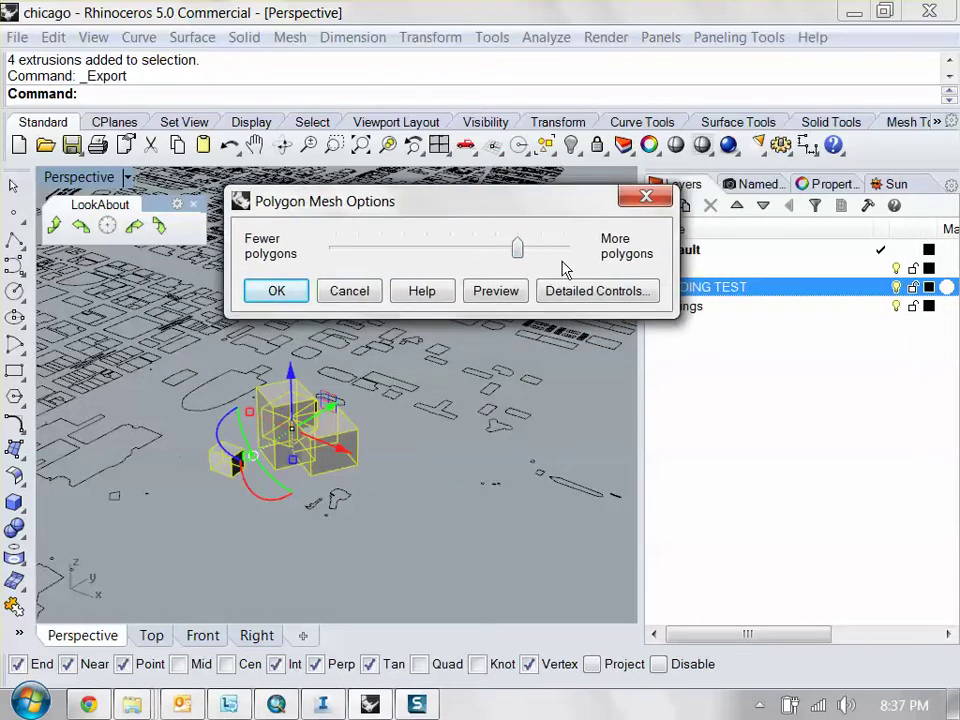
click(277, 291)
click(429, 497)
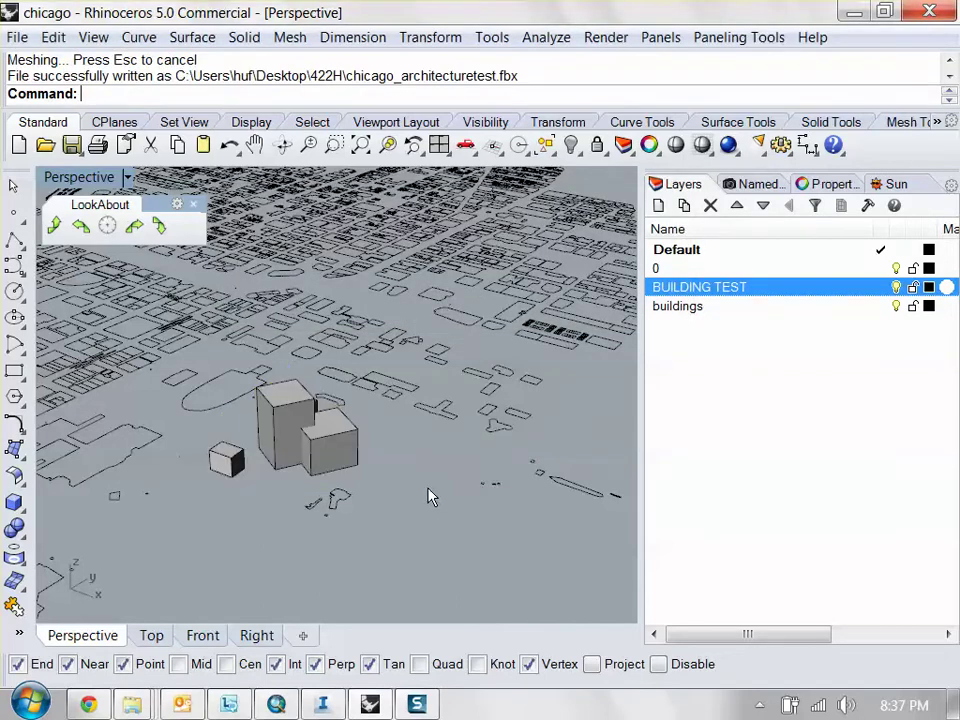
- Switch to InfraWorks and close the Visual Effects and Sun & Sky settings
click(852, 18)
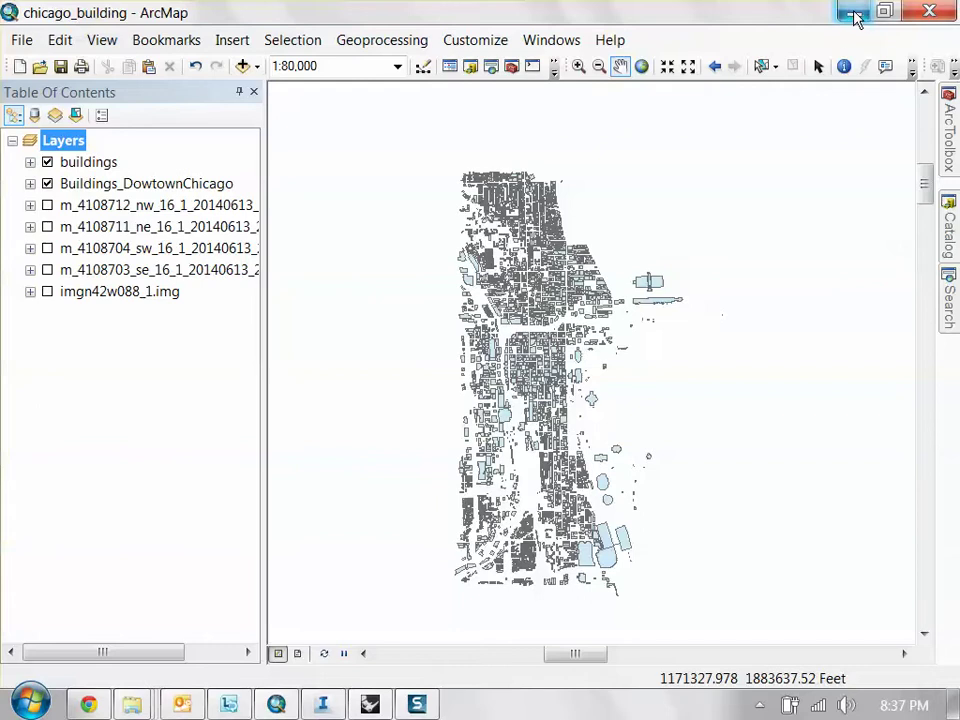
click(320, 705)
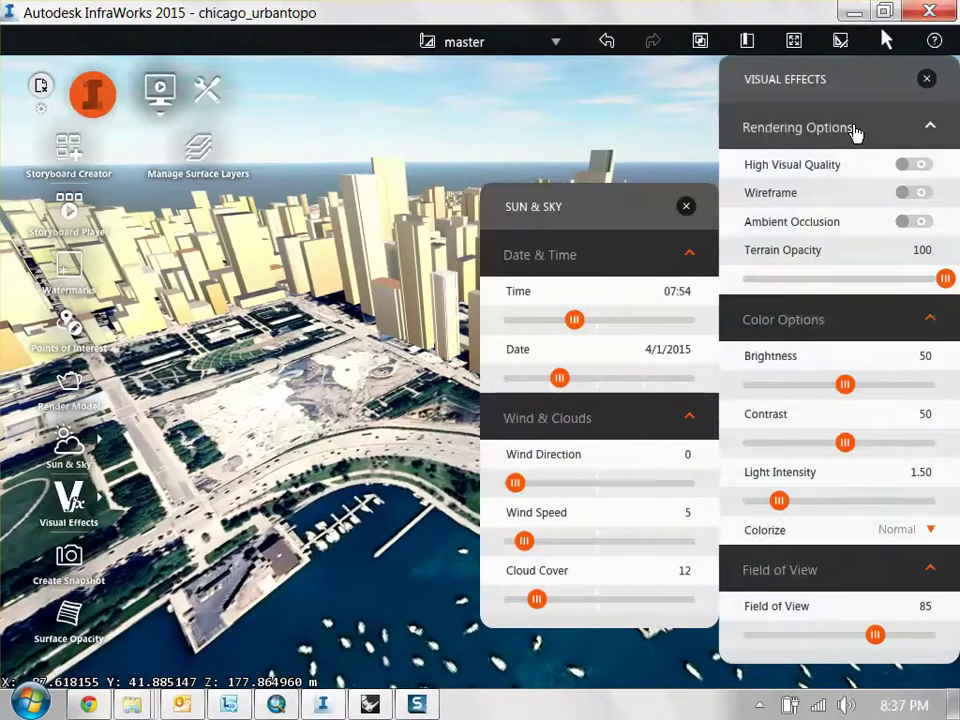
click(927, 78)
click(686, 206)
- Open the data sources of the chicago_urbantopo model and start adding a 3D Model source
click(90, 98)
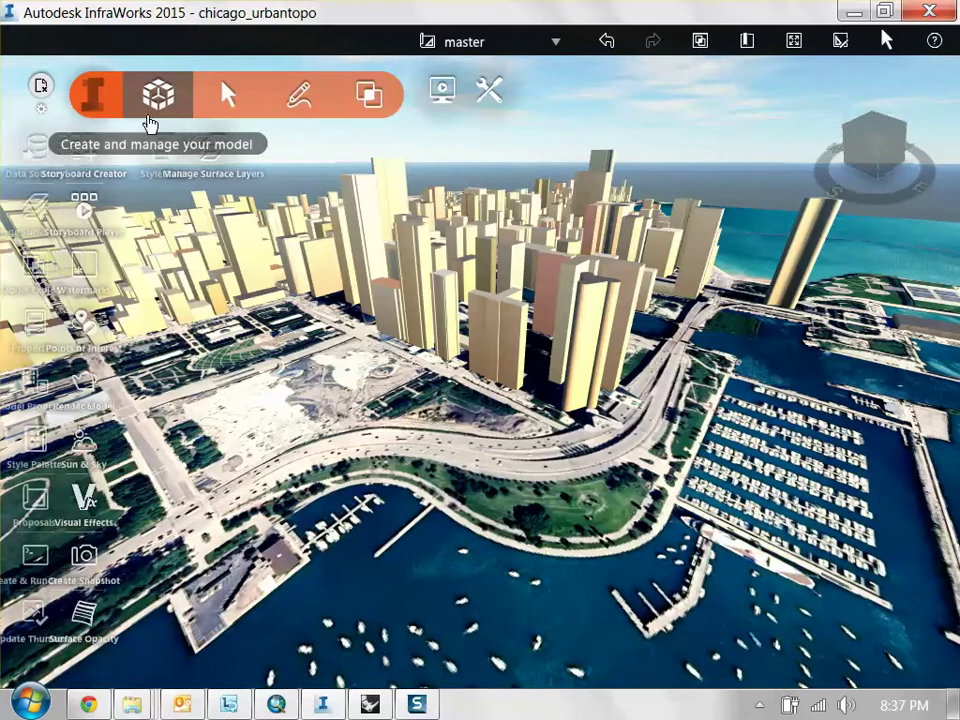
click(68, 150)
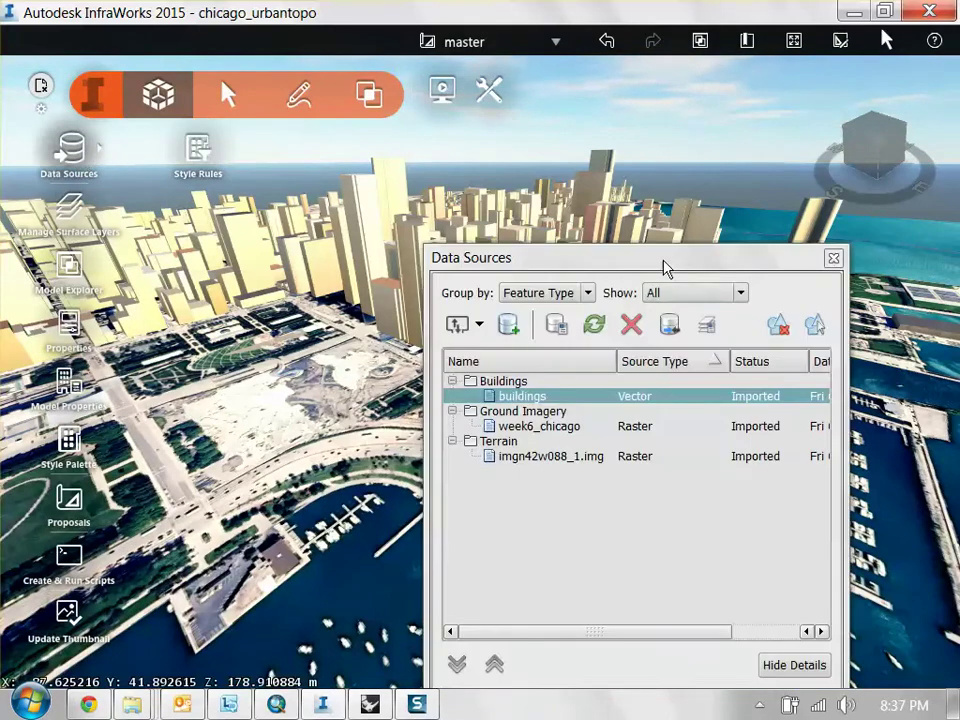
drag(663, 262, 737, 104)
click(553, 165)
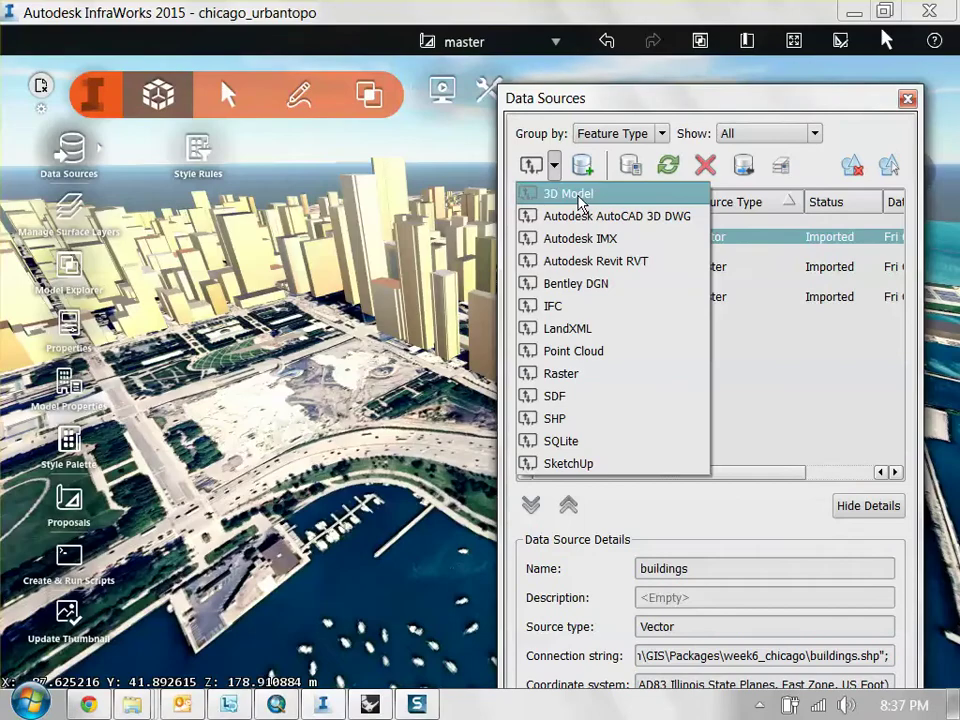
click(579, 204)
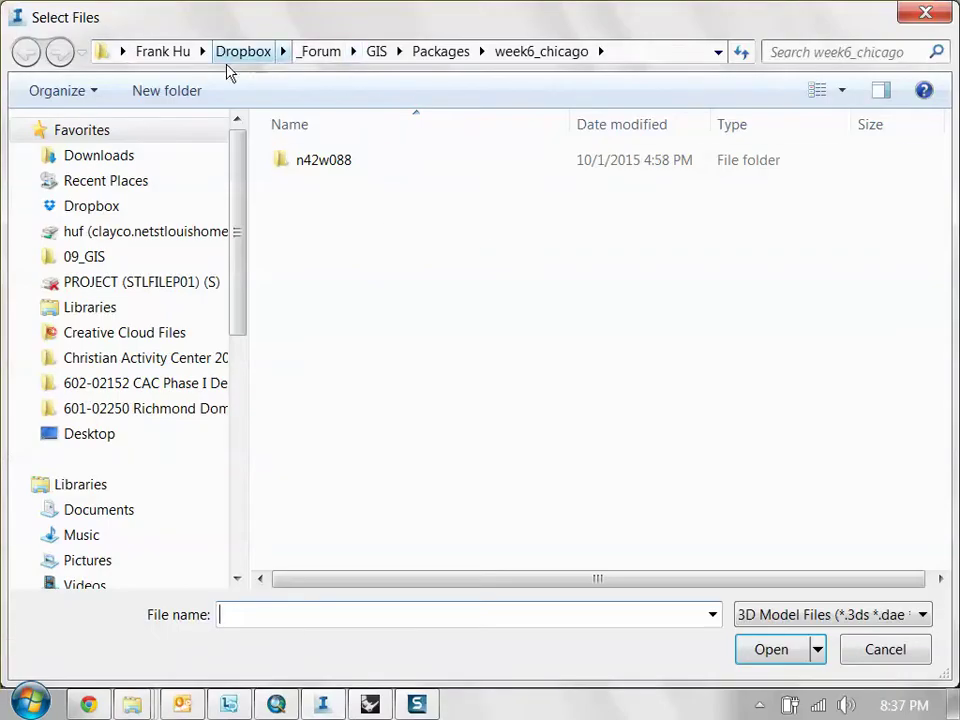
- Add the chicago_architecturetest FBX file from the Desktop's 422H folder as the data source
click(87, 438)
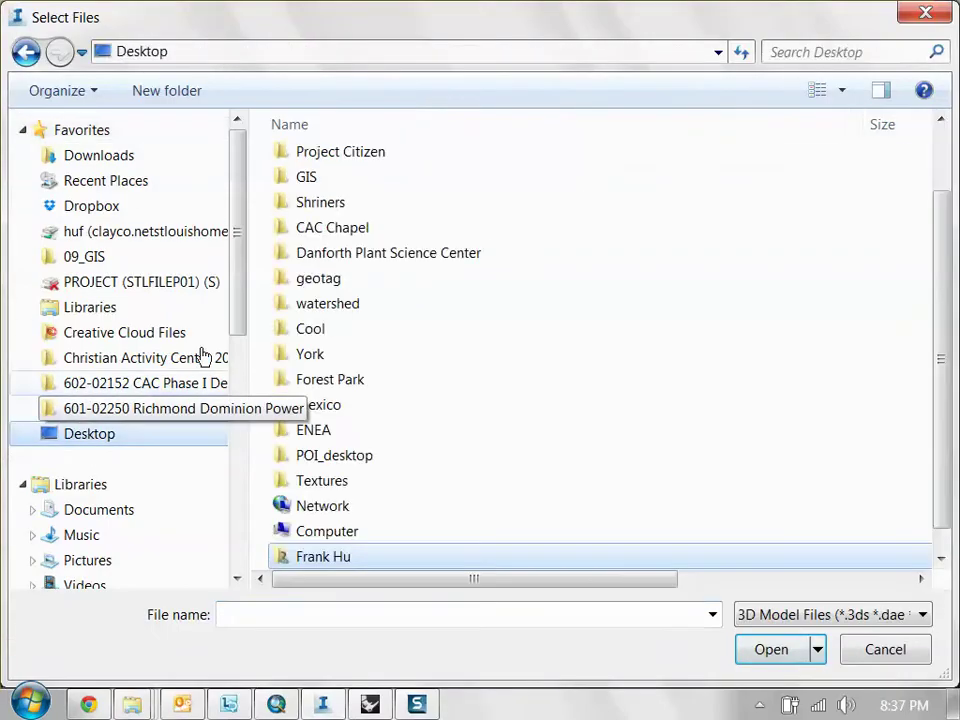
click(375, 176)
scroll(375, 287, up, 1)
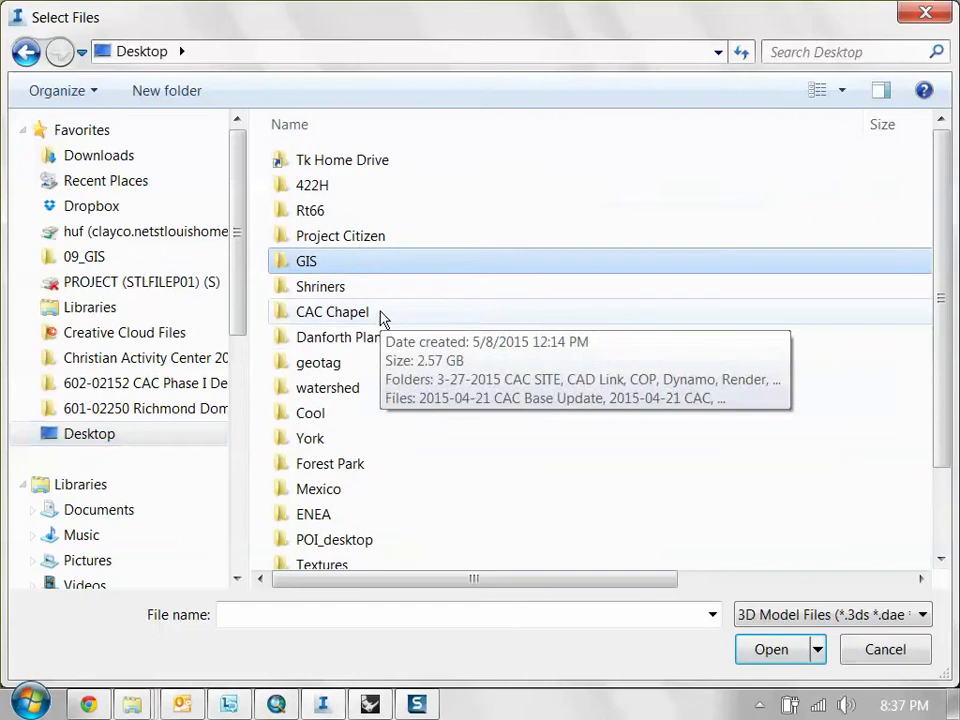
double_click(360, 186)
click(431, 193)
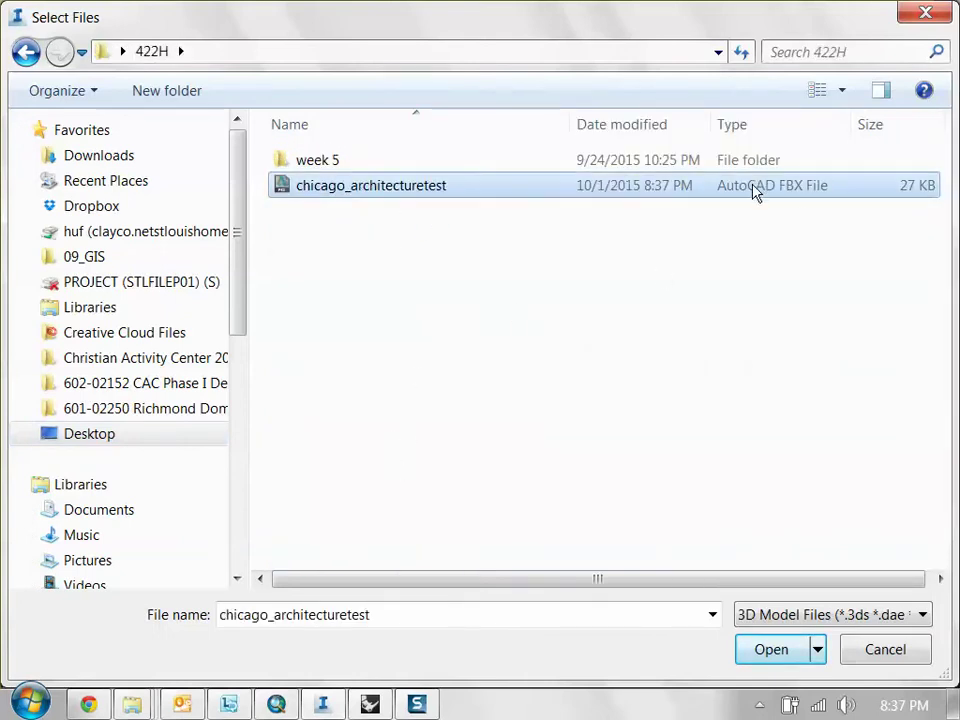
click(778, 650)
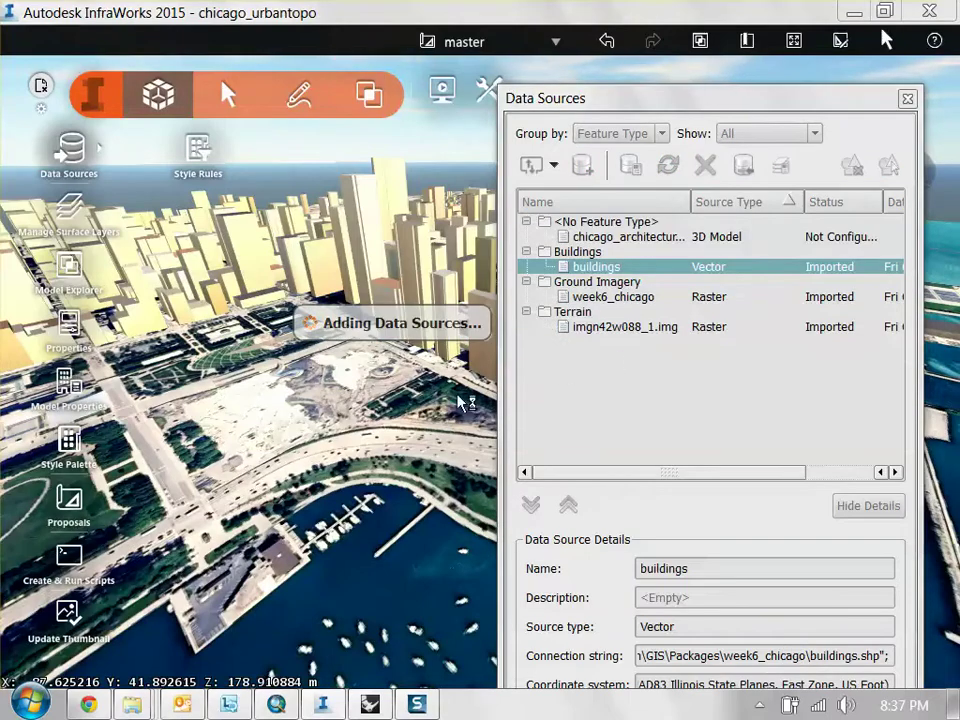
- Open the configuration of the chicago_architecturetest data source and set its type to Roads
drag(349, 362, 345, 390)
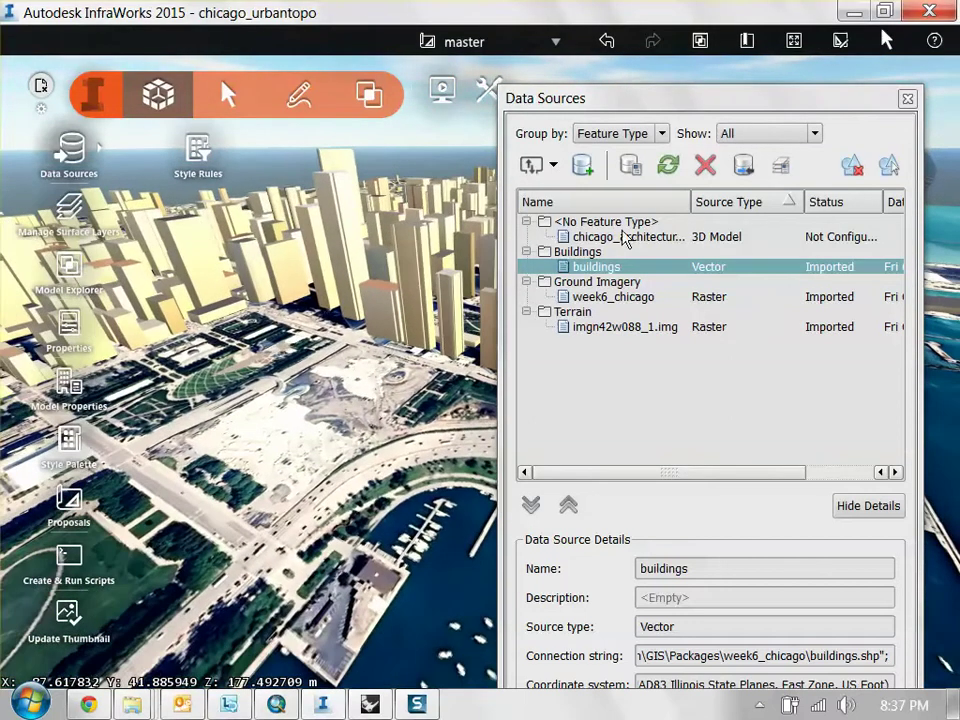
double_click(625, 240)
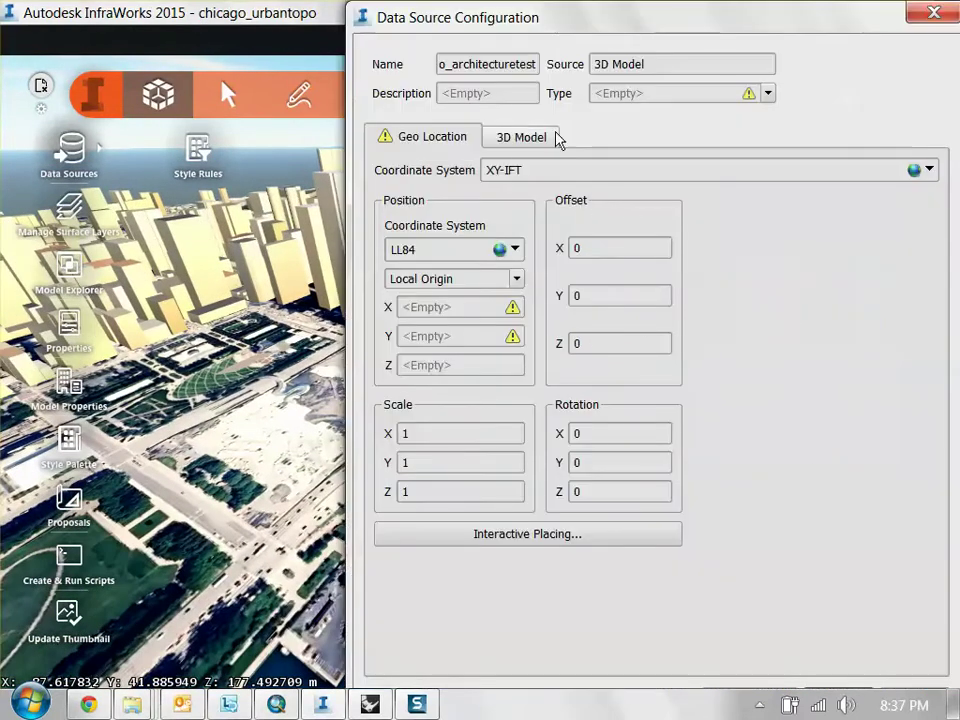
drag(757, 28, 631, 28)
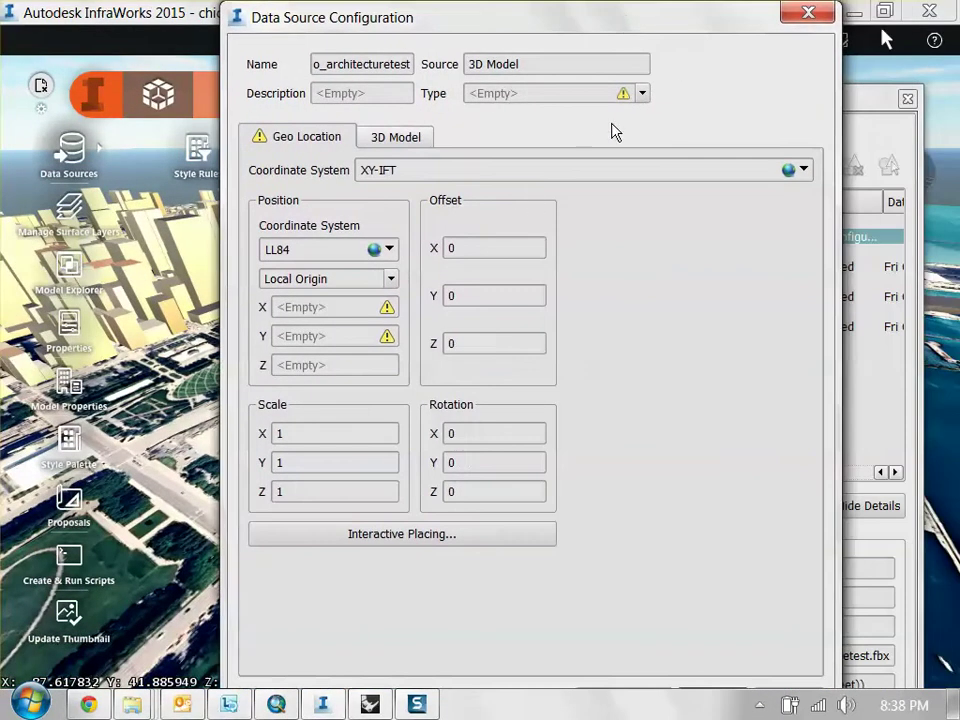
click(641, 93)
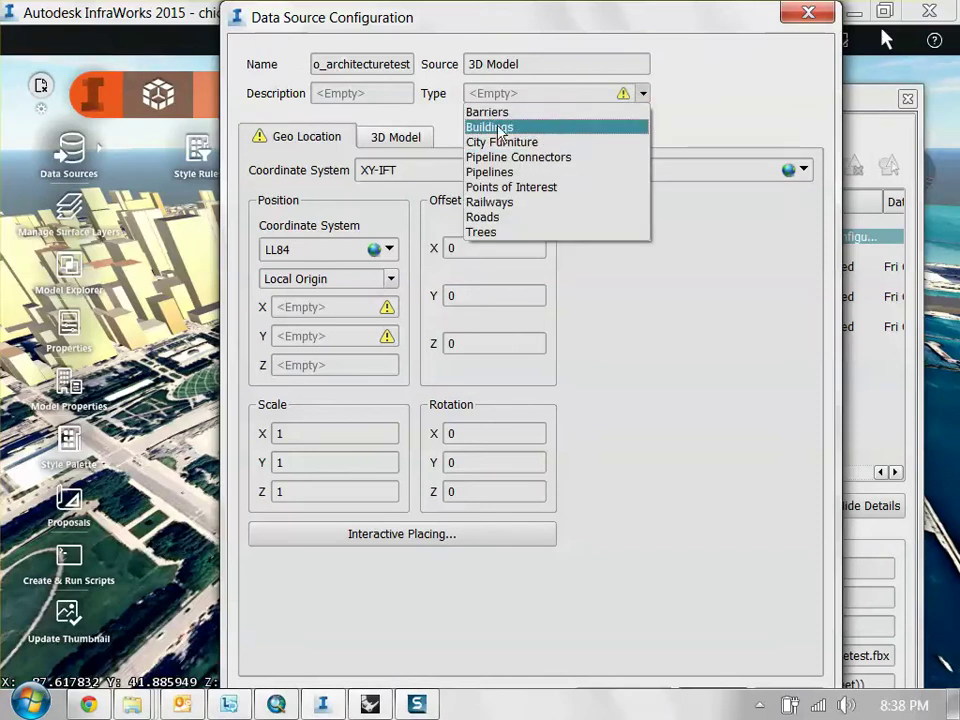
click(508, 222)
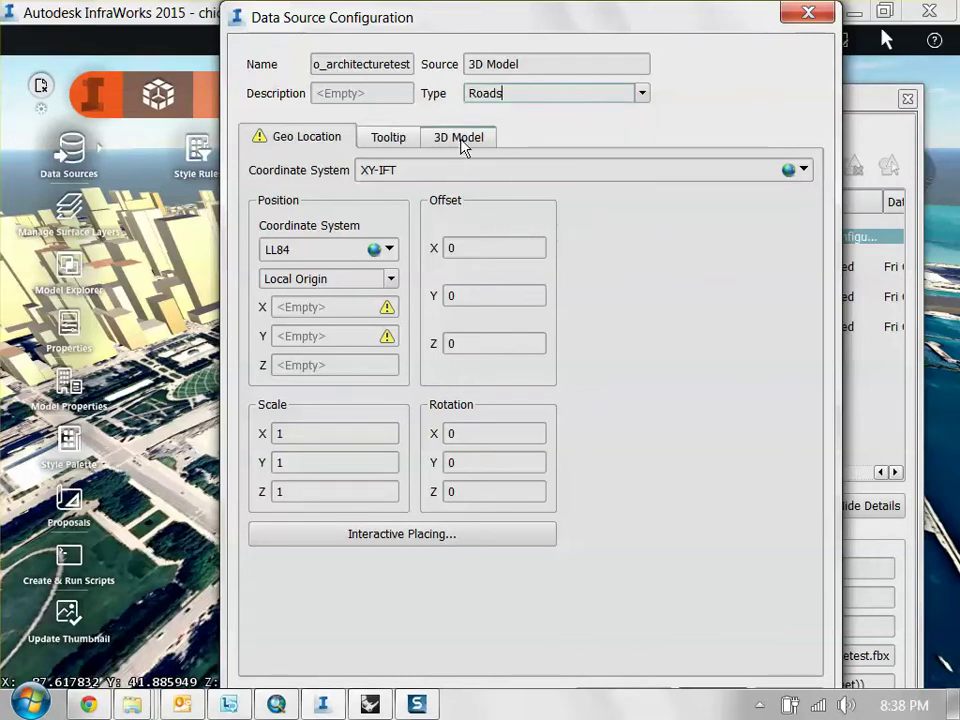
- Examine the shape and orientation of the imported boxes in the data source's 3D model preview
click(493, 137)
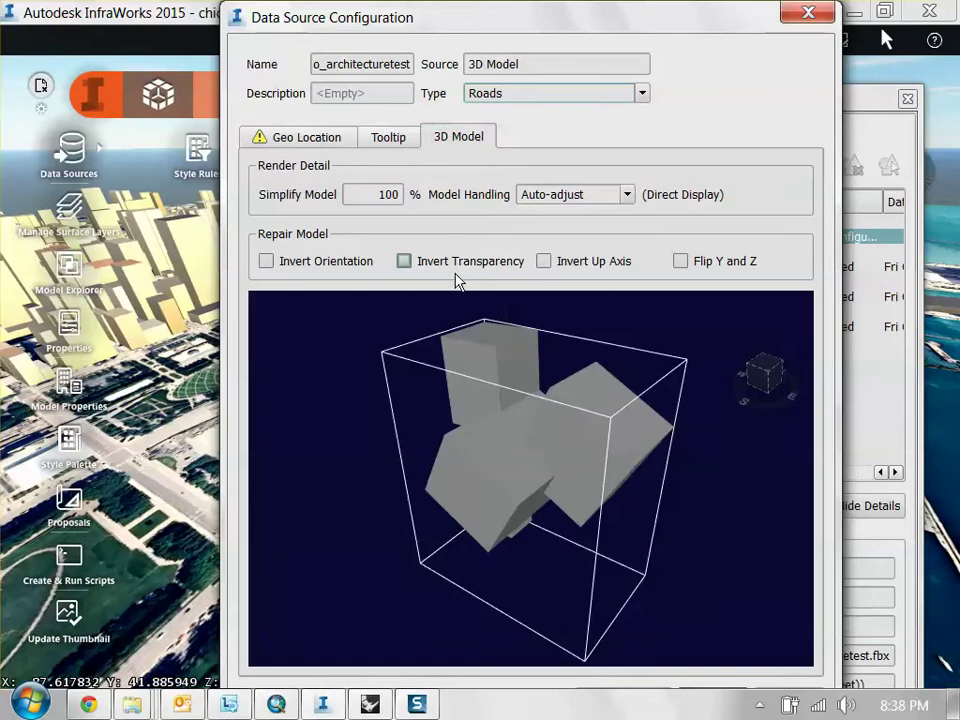
drag(500, 480, 427, 538)
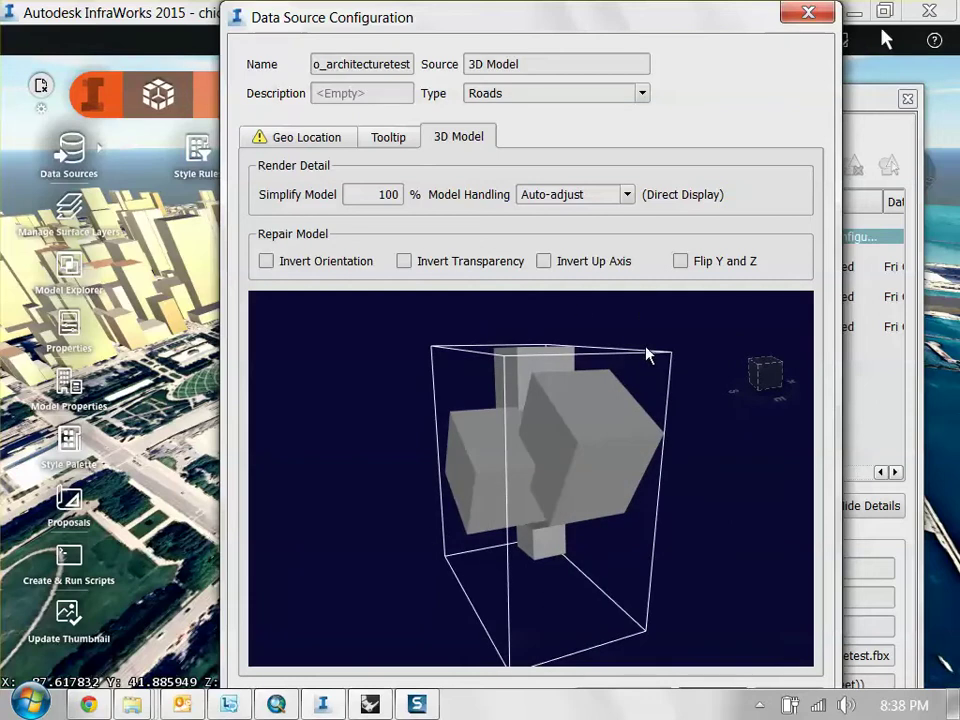
drag(643, 423, 536, 463)
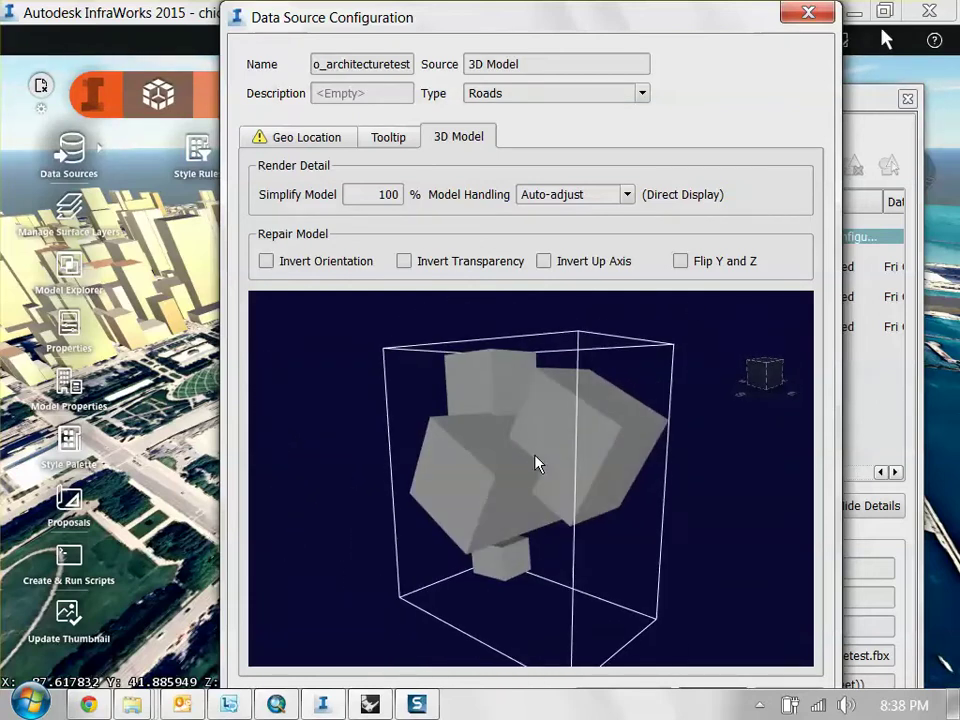
click(708, 271)
drag(584, 507, 565, 520)
- Set the data source's geographic coordinate system to IL83-EF
click(320, 140)
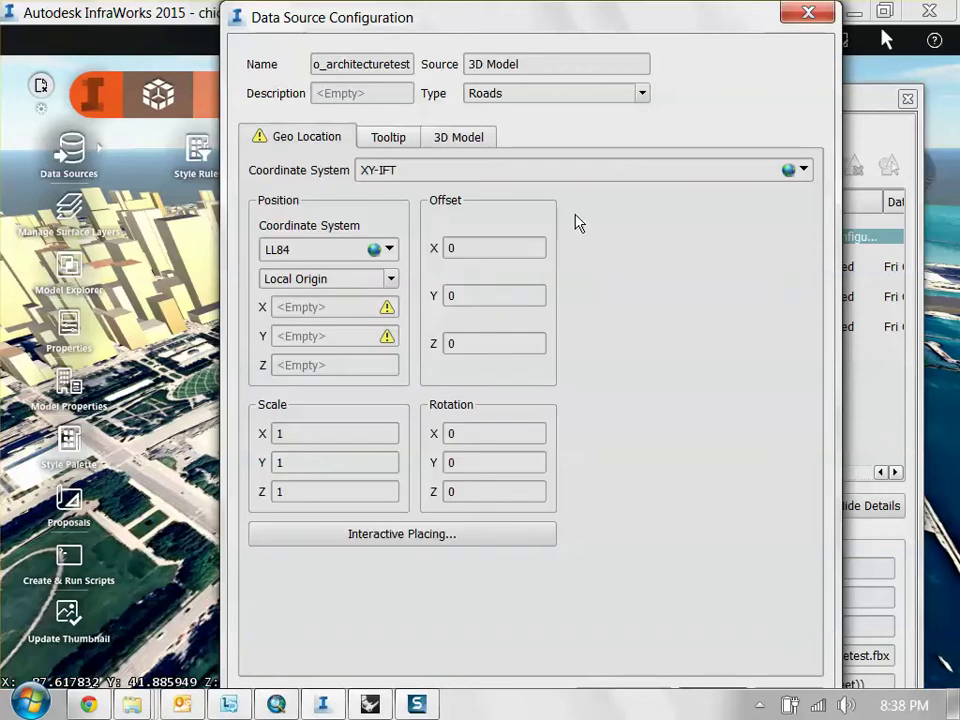
click(805, 171)
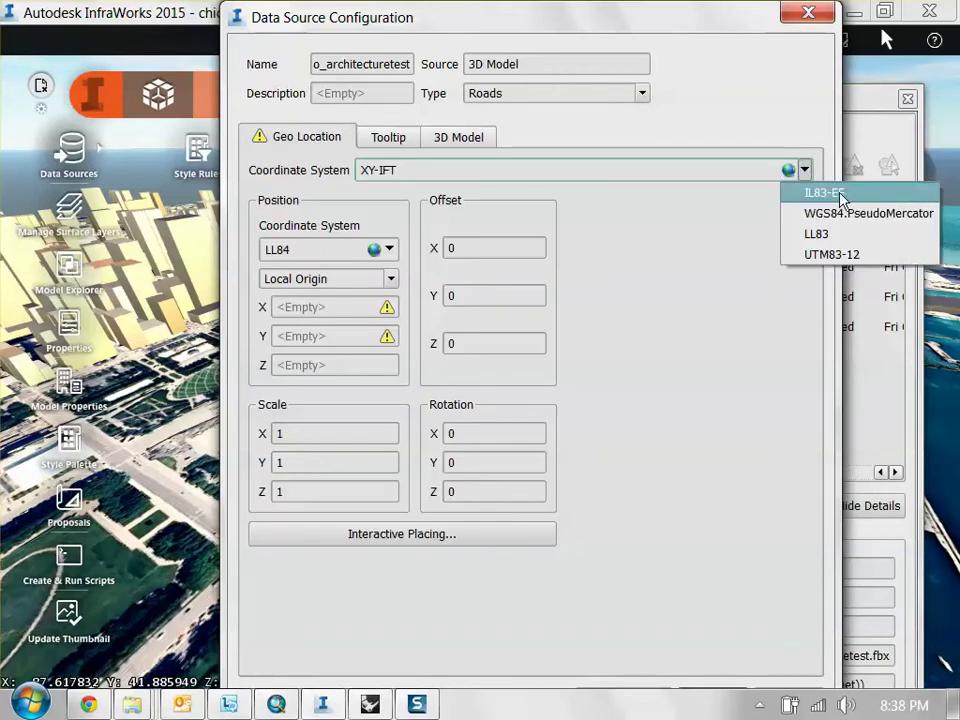
click(832, 193)
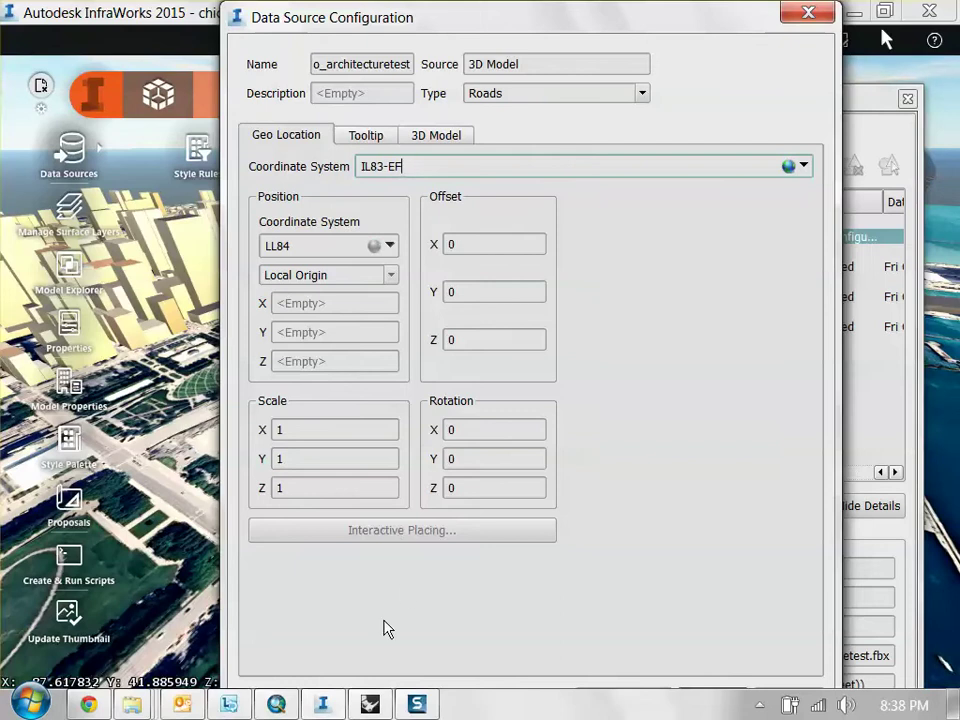
- Switch to ArcMap and check the coordinate system of the Layers data frame
click(277, 705)
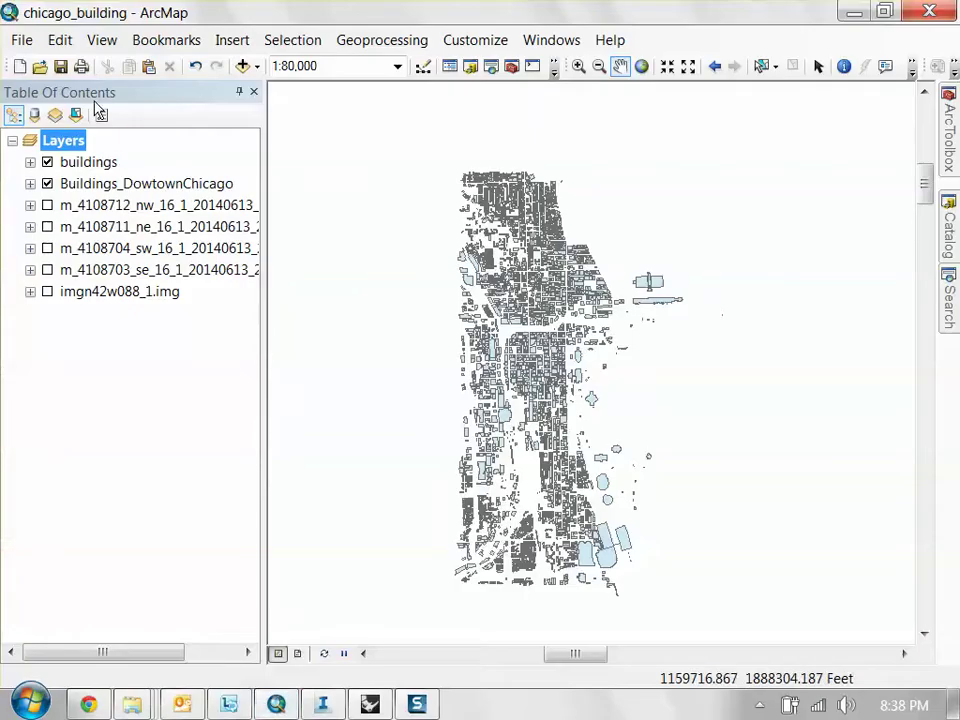
double_click(63, 141)
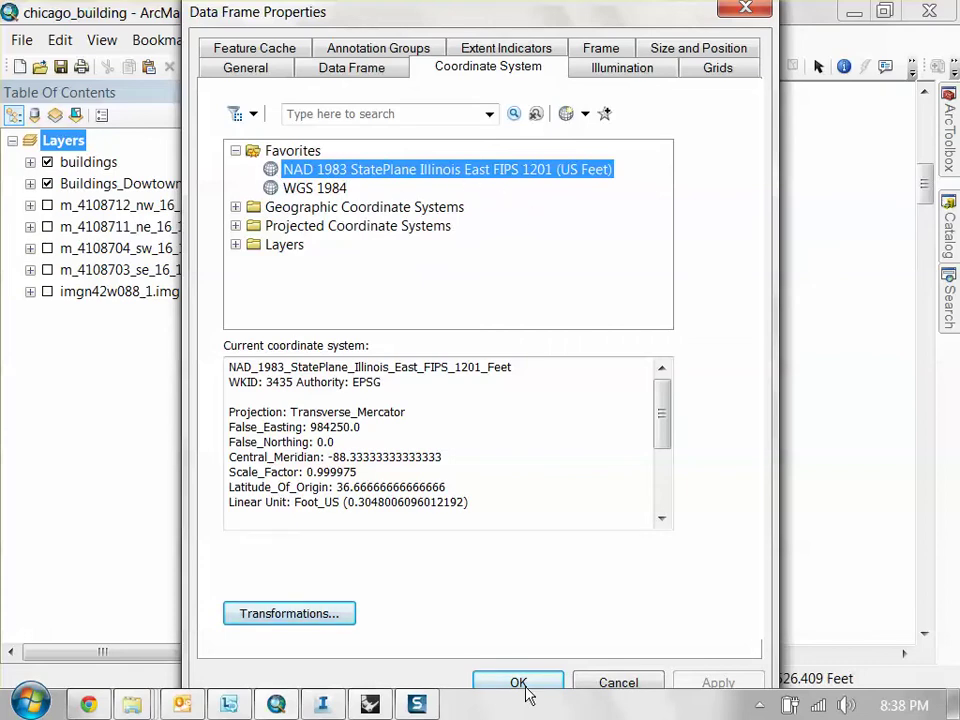
click(590, 683)
- Return to InfraWorks and apply the configuration to import the chicago_architecturetest data source into the city model
click(371, 704)
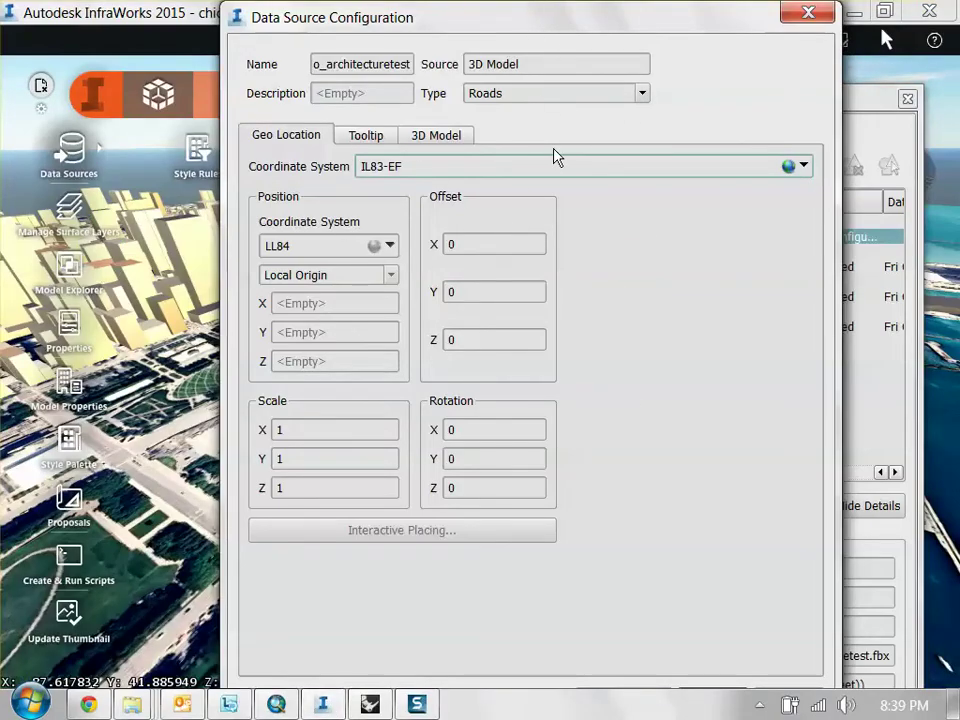
drag(528, 36, 510, 11)
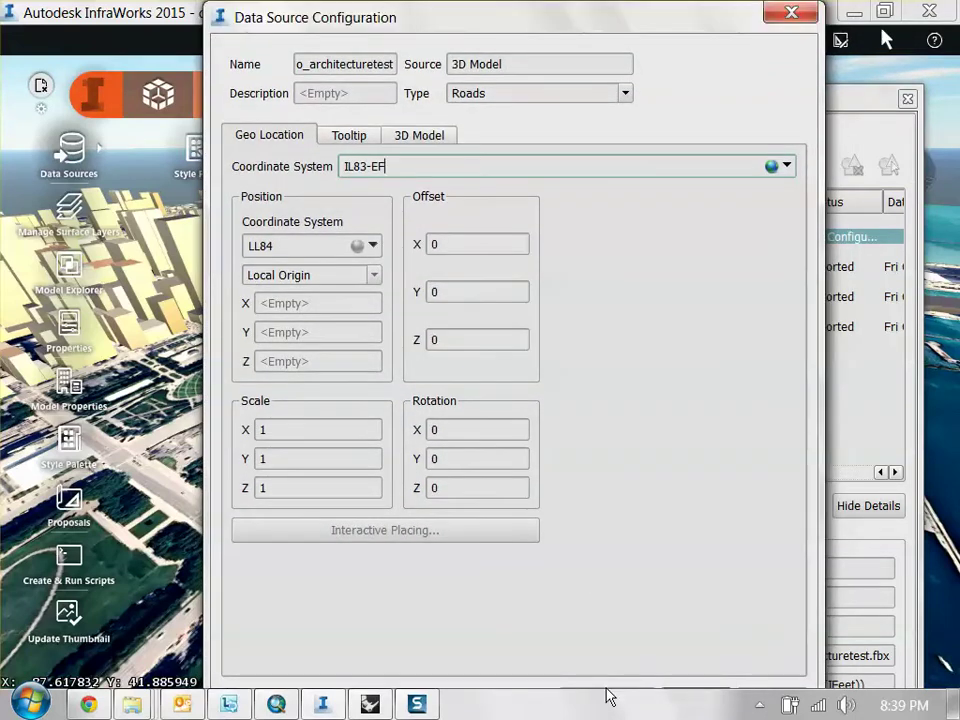
click(610, 692)
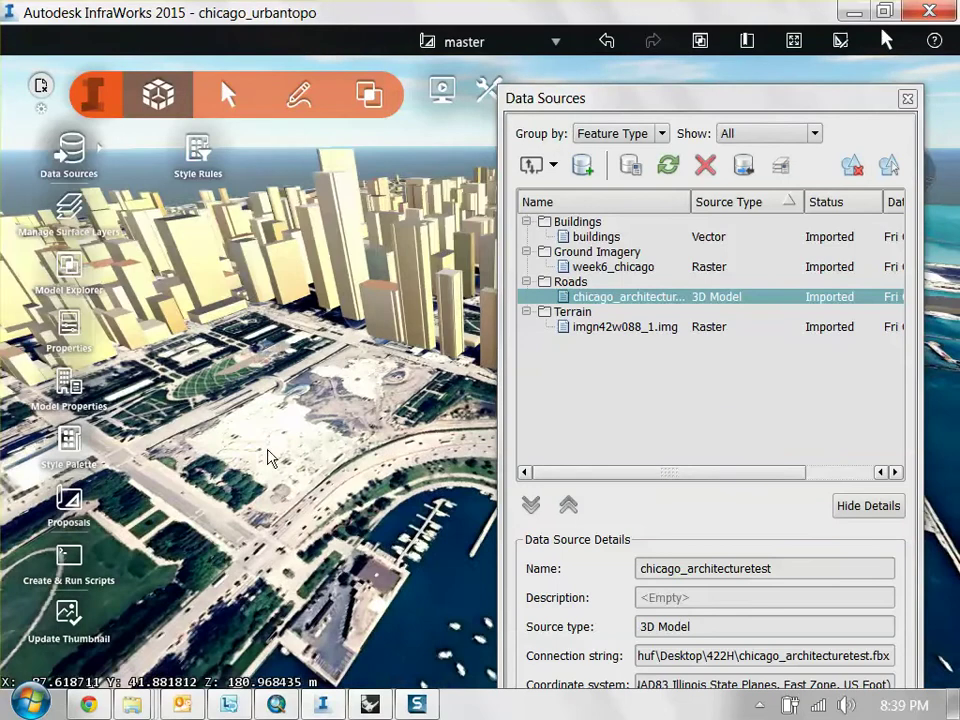
scroll(298, 429, down, 3)
drag(311, 422, 253, 543)
middle_drag(252, 545, 354, 398)
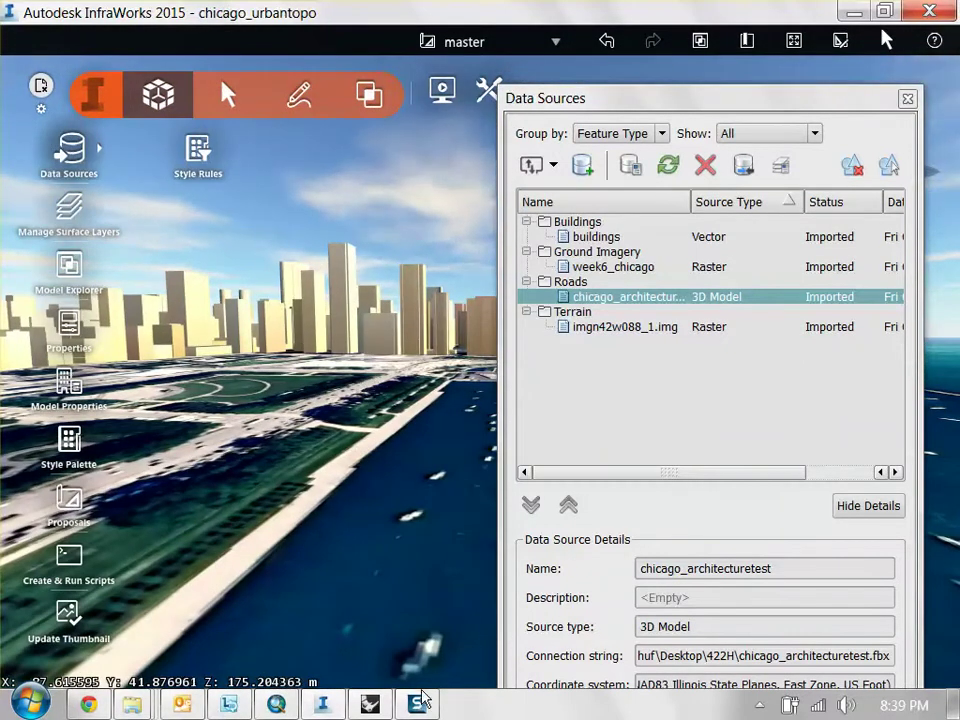
- Switch to Rhino and examine the test buildings' elevation and position relative to the surrounding Chicago footprints
click(376, 704)
right_drag(380, 506, 372, 462)
right_drag(290, 500, 315, 482)
scroll(321, 519, down, 8)
scroll(304, 477, up, 8)
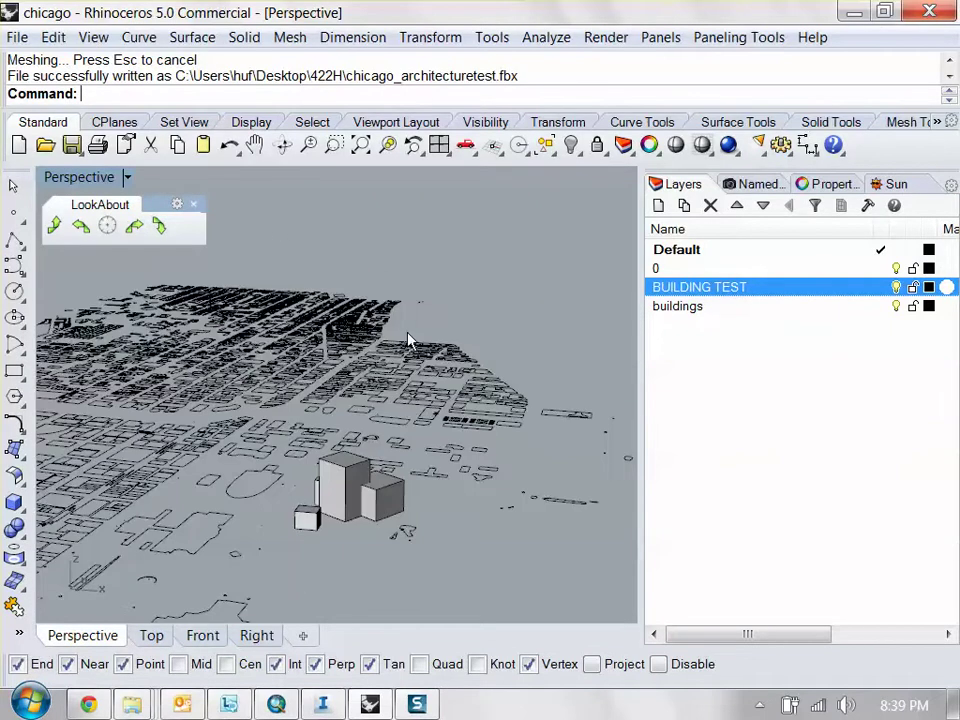
right_drag(325, 423, 417, 365)
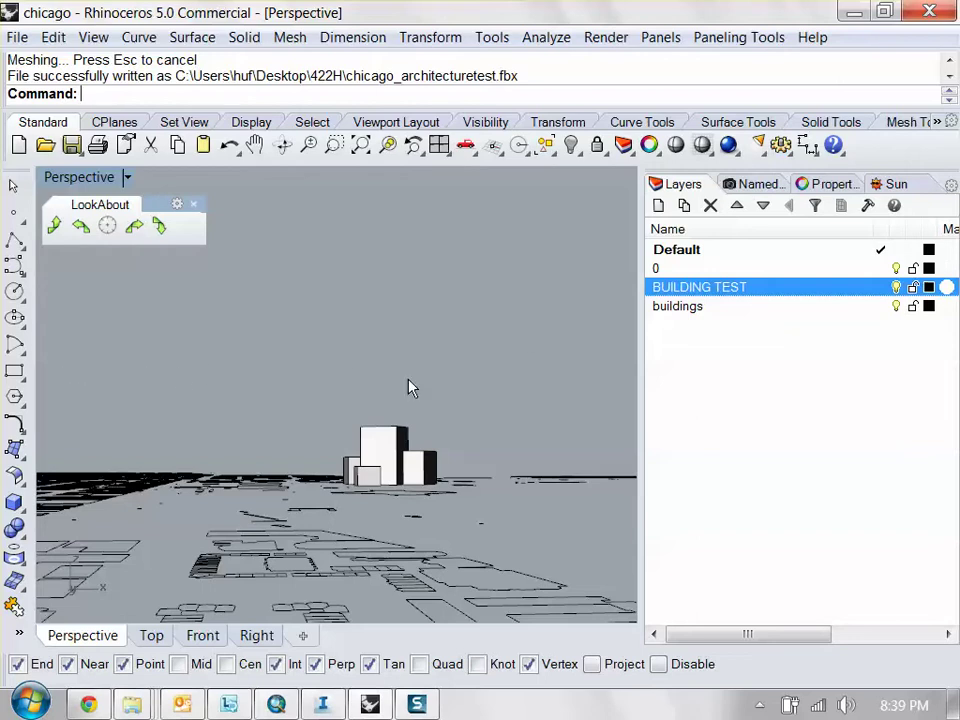
right_drag(470, 381, 422, 440)
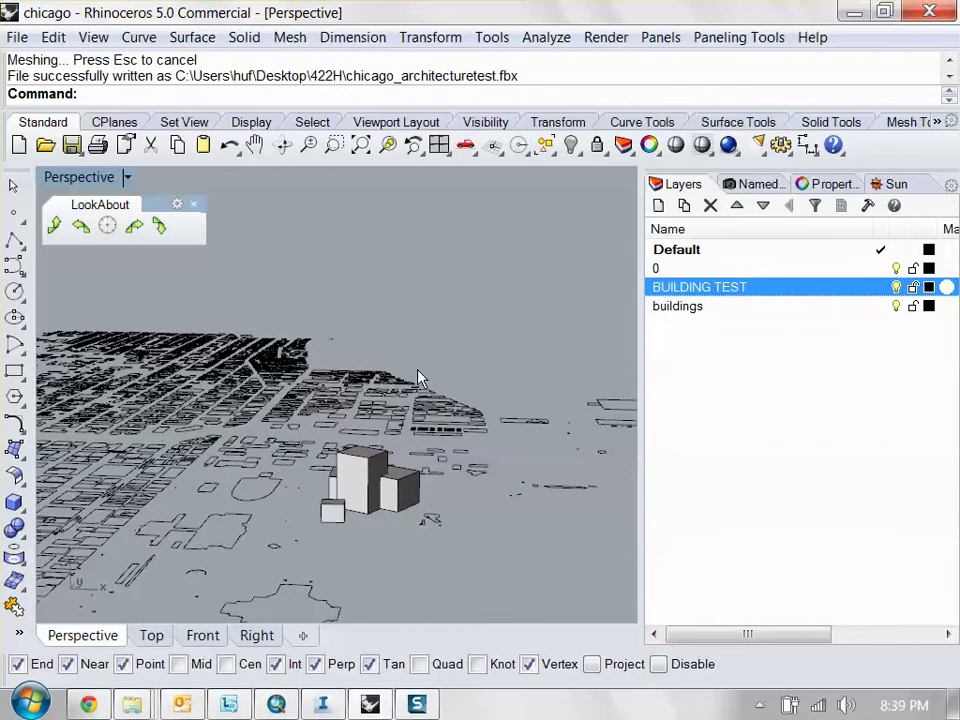
right_drag(405, 502, 395, 470)
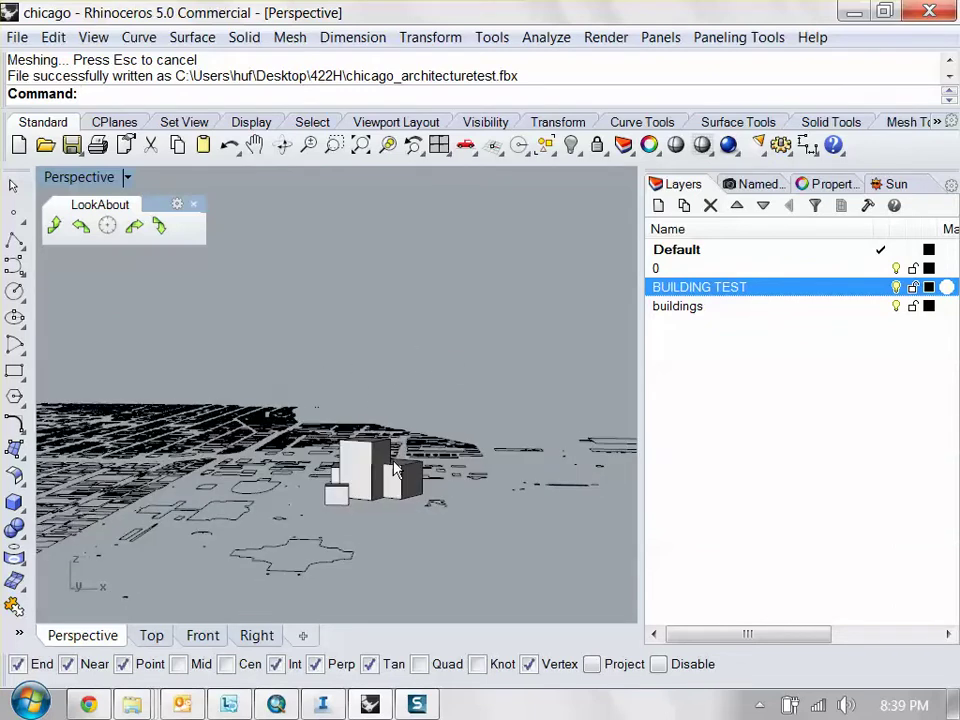
- In InfraWorks, make the model editable and raise the imported test buildings from below the terrain up to ground level
click(319, 703)
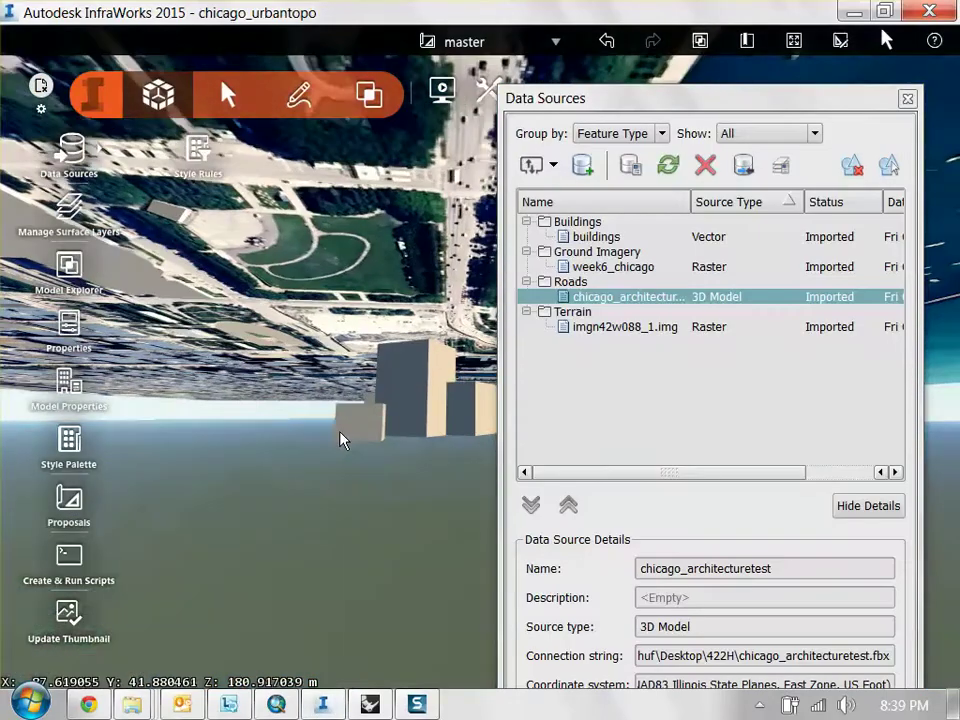
click(409, 414)
drag(394, 529, 351, 546)
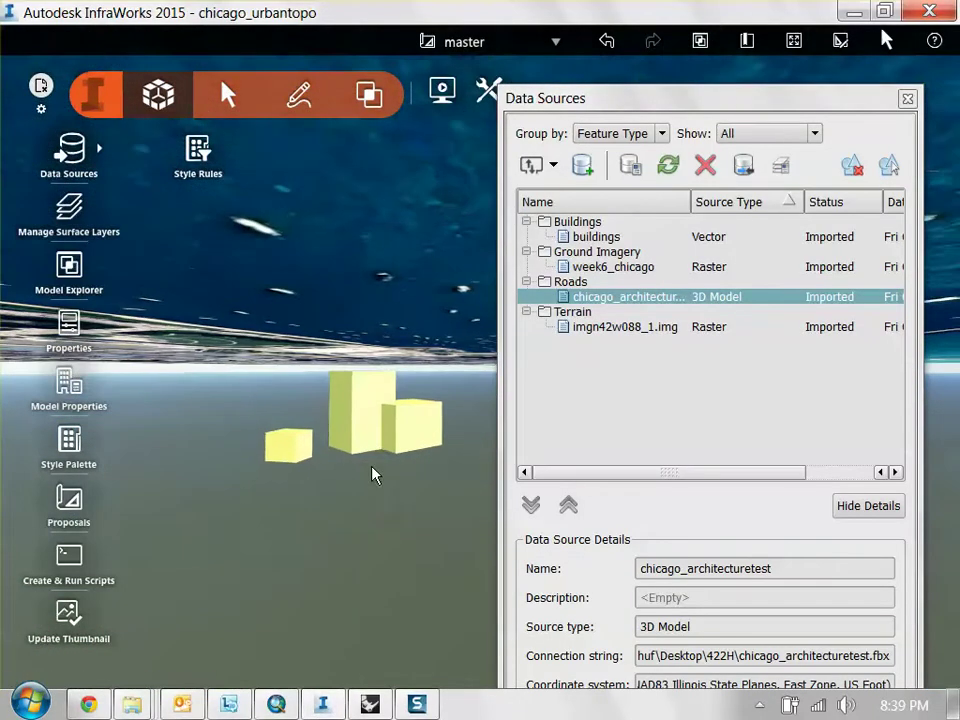
click(838, 40)
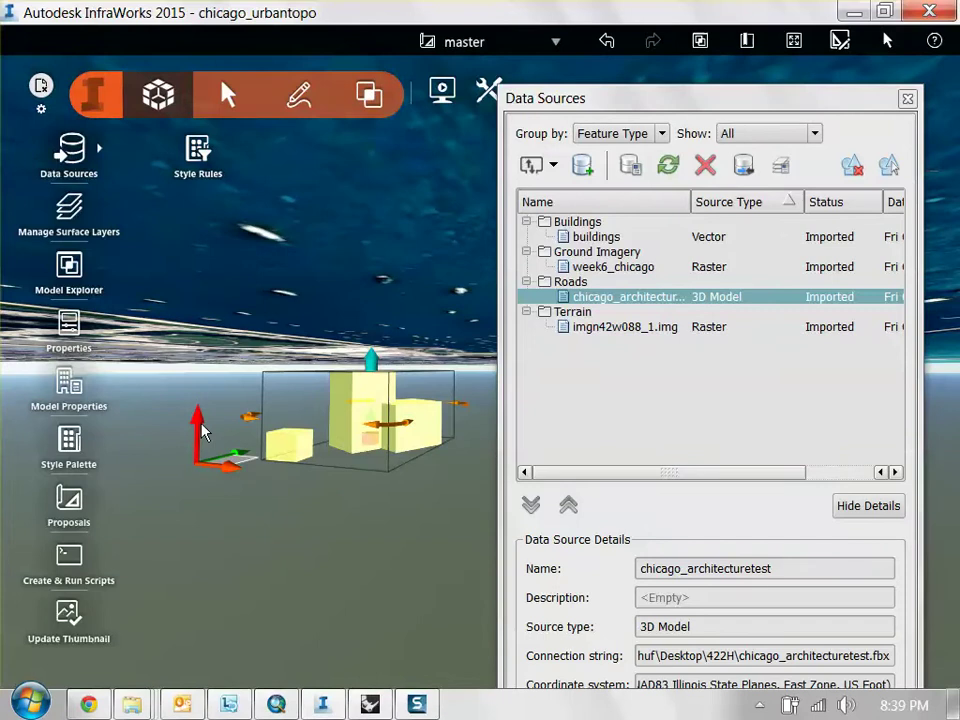
mouse_move(195, 410)
drag(195, 410, 195, 302)
drag(288, 466, 360, 525)
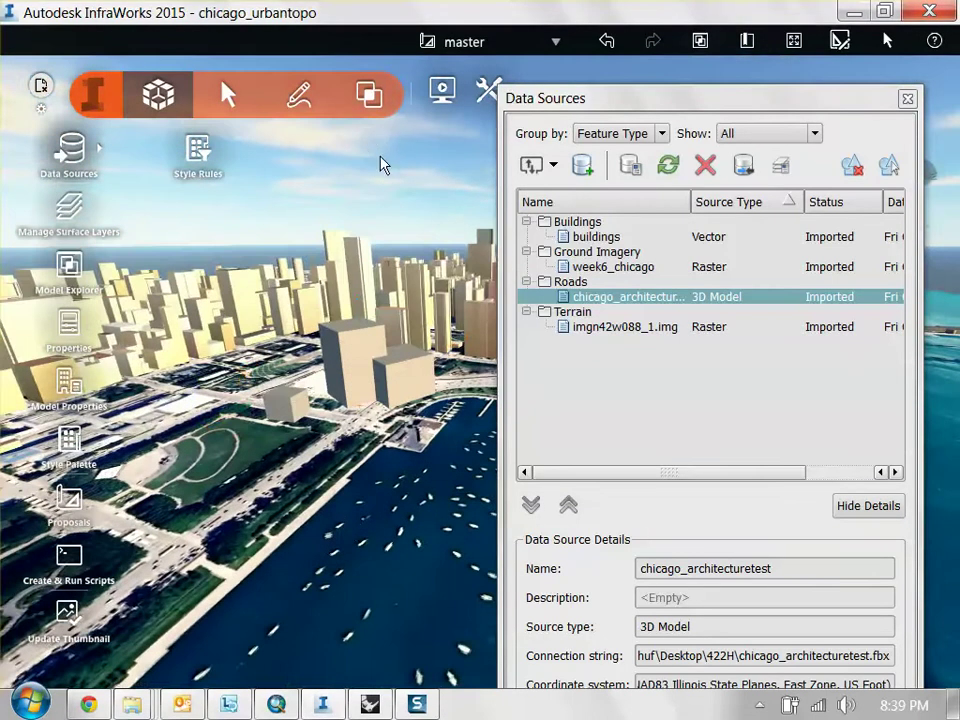
drag(293, 497, 212, 508)
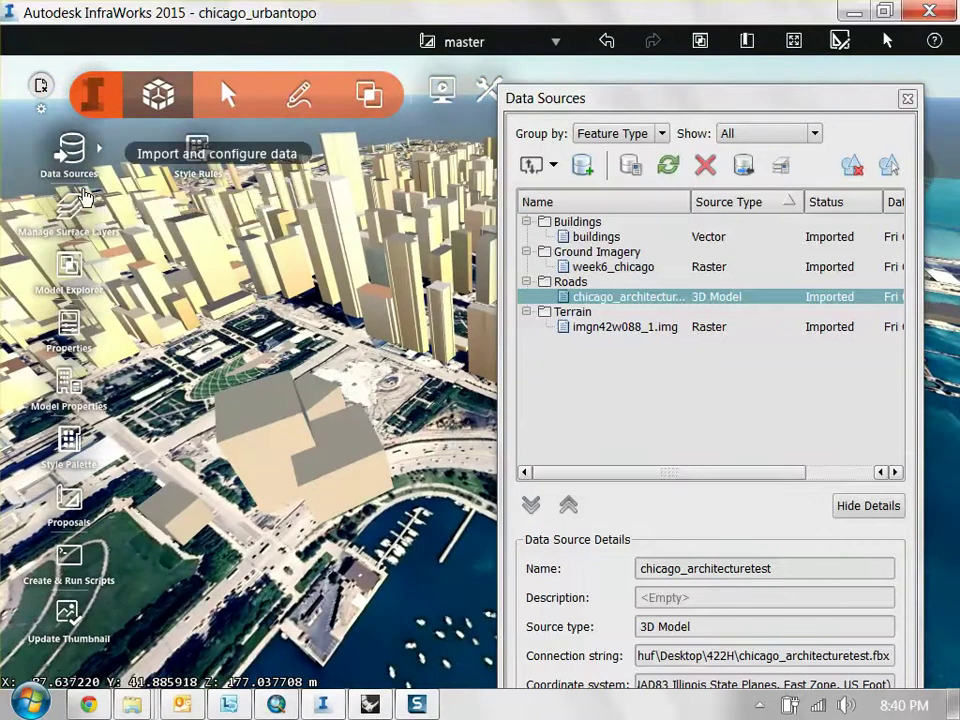
- Close the data sources and turn on High Visual Quality and Ambient Occlusion for the model display
click(437, 93)
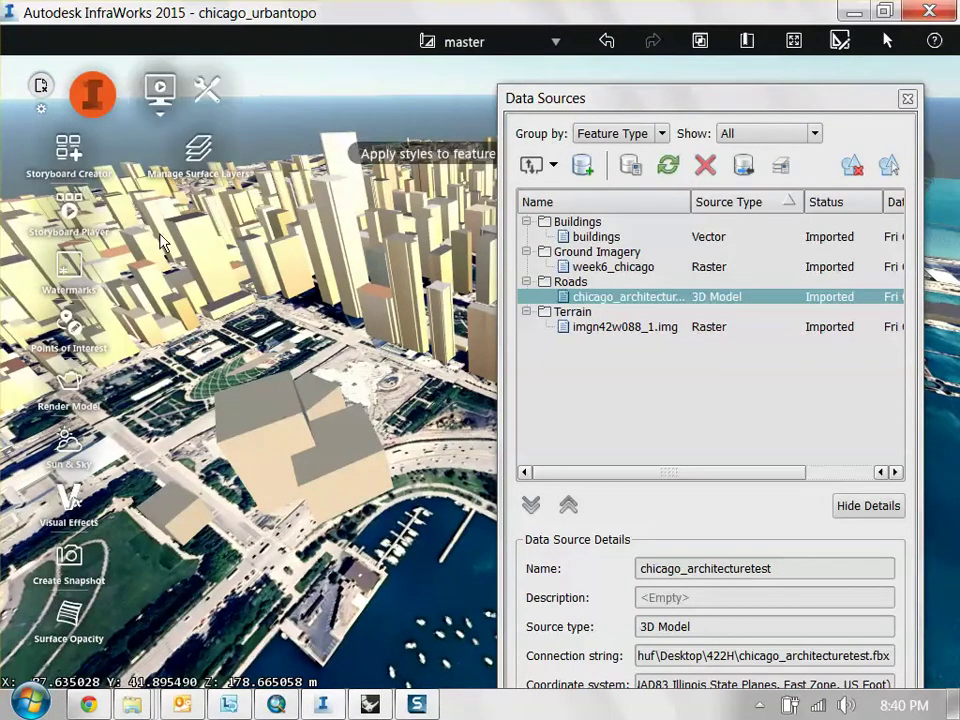
click(68, 495)
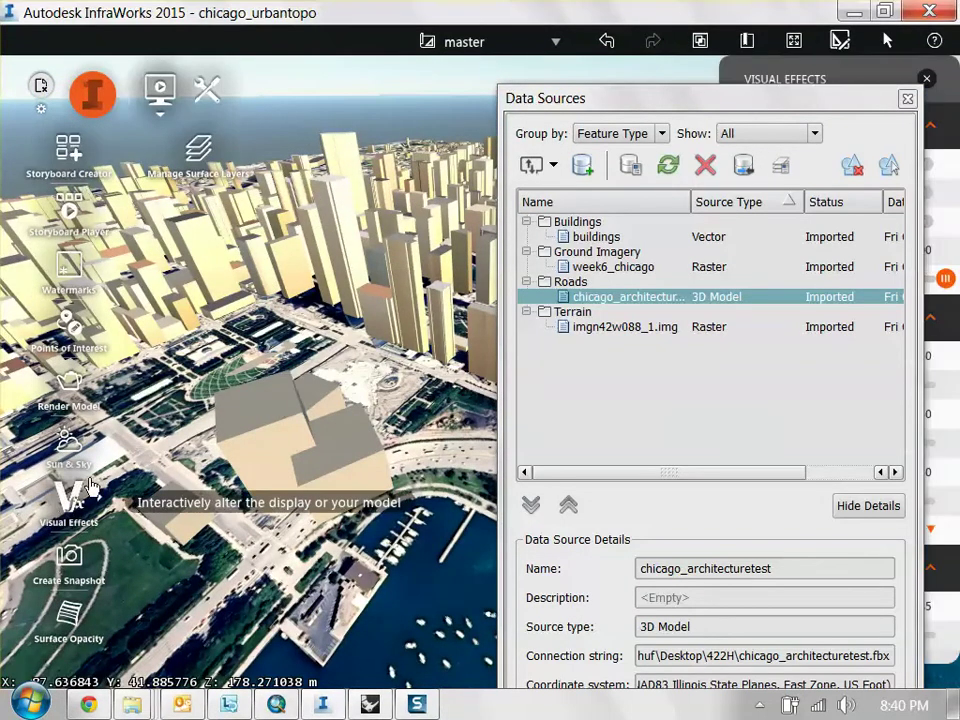
click(906, 100)
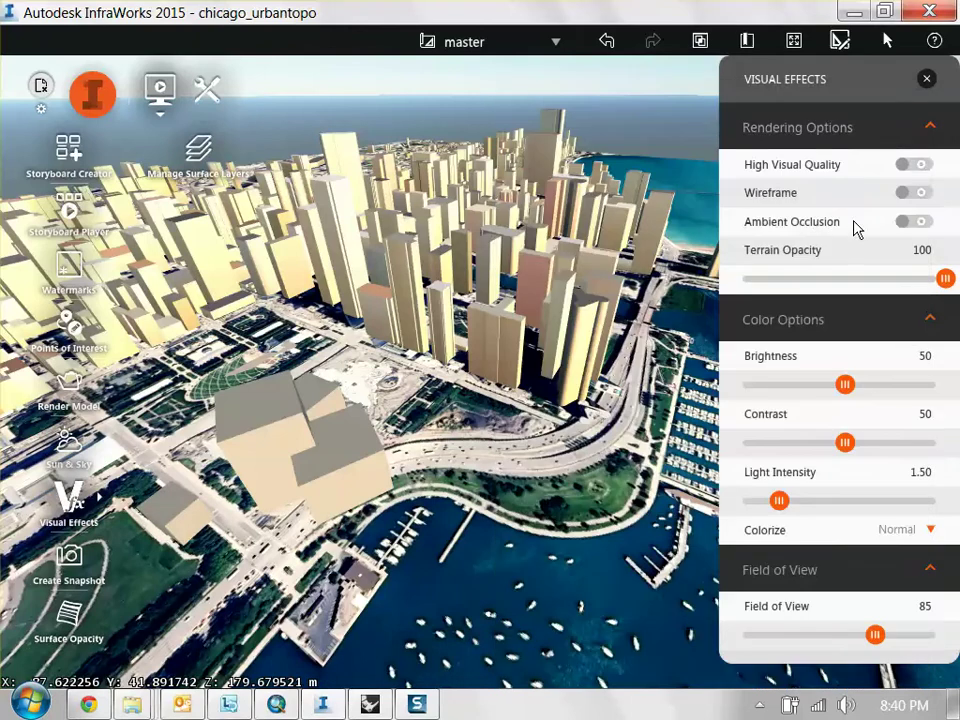
click(913, 166)
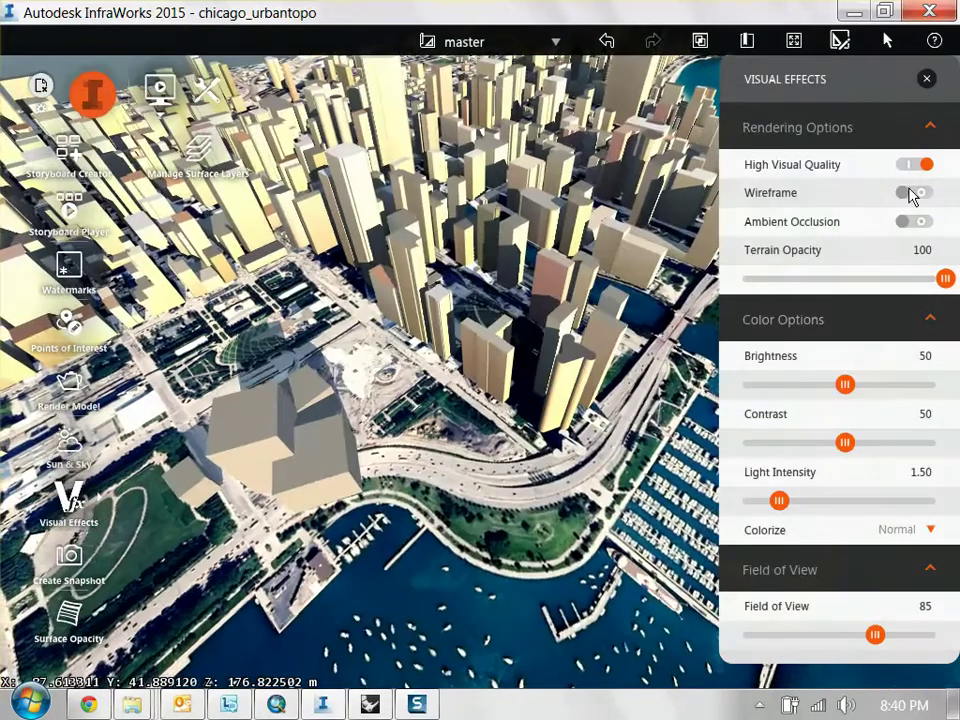
click(915, 222)
scroll(400, 482, up, 5)
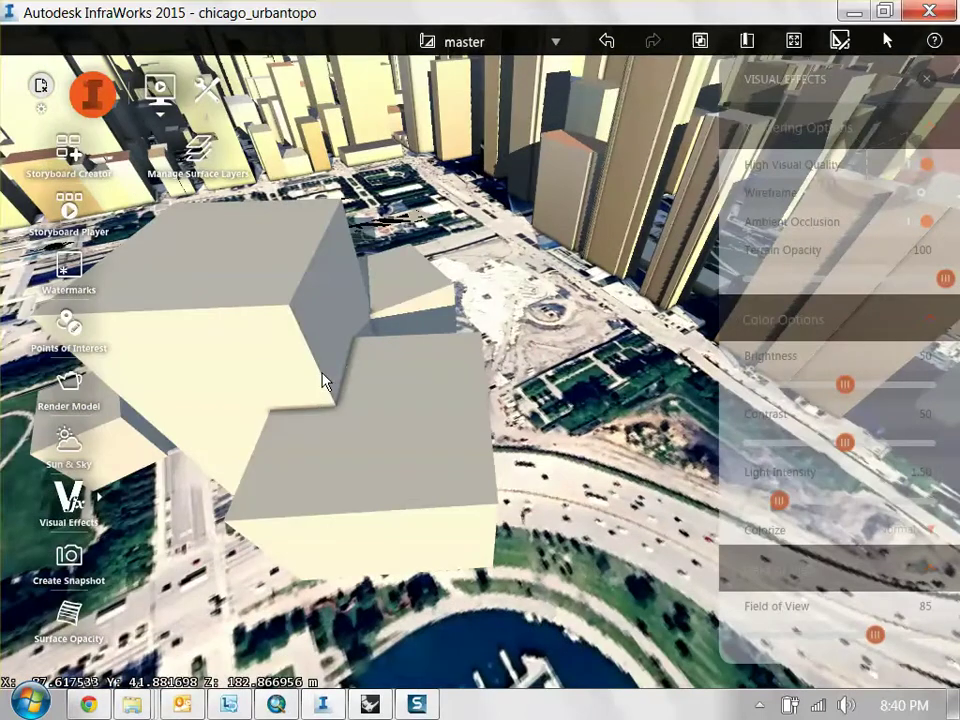
drag(348, 352, 658, 359)
scroll(591, 385, down, 2)
click(931, 83)
middle_drag(659, 368, 746, 212)
- Switch to Rhino and copy the four test buildings once to an open spot southwest of the originals
click(853, 12)
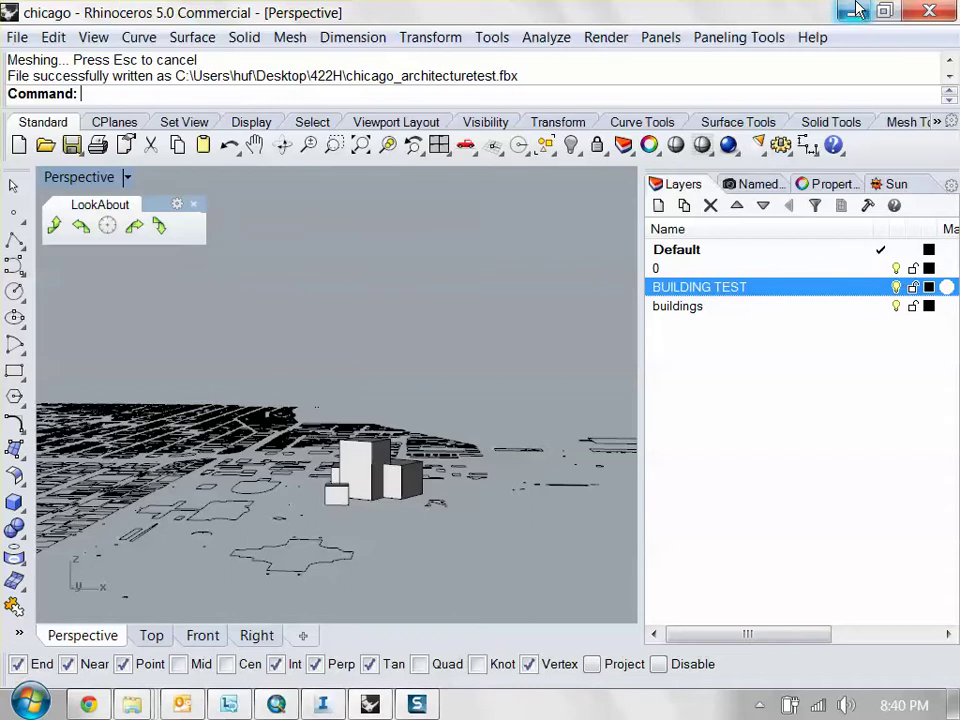
right_drag(495, 388, 396, 491)
scroll(370, 528, up, 7)
shift+right_drag(375, 560, 383, 497)
click(440, 450)
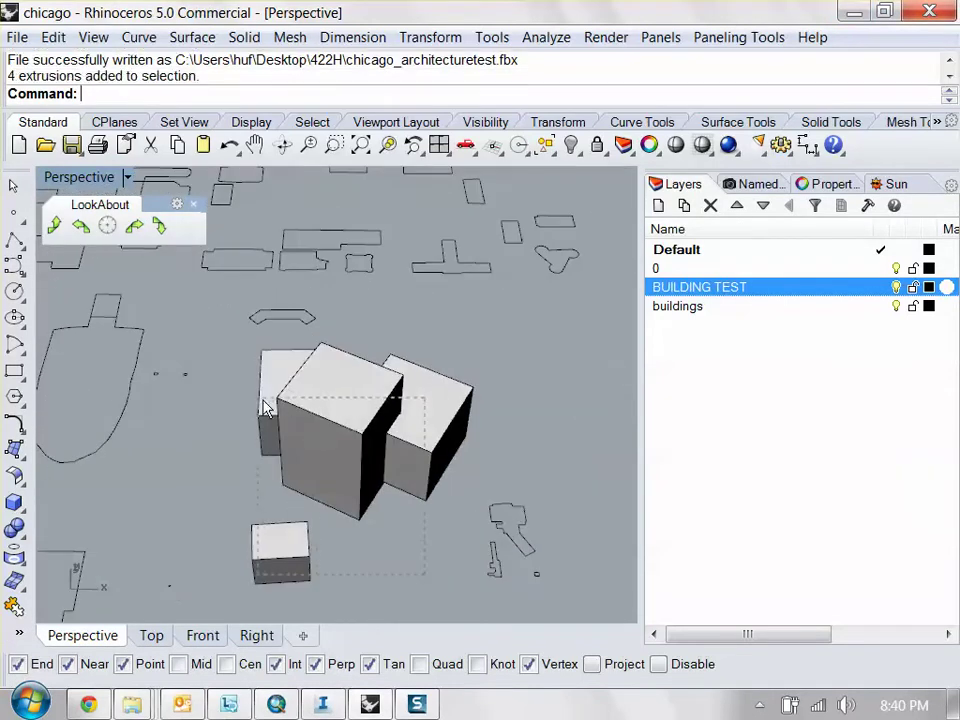
text(cc)
key(Return)
click(529, 393)
scroll(491, 456, down, 5)
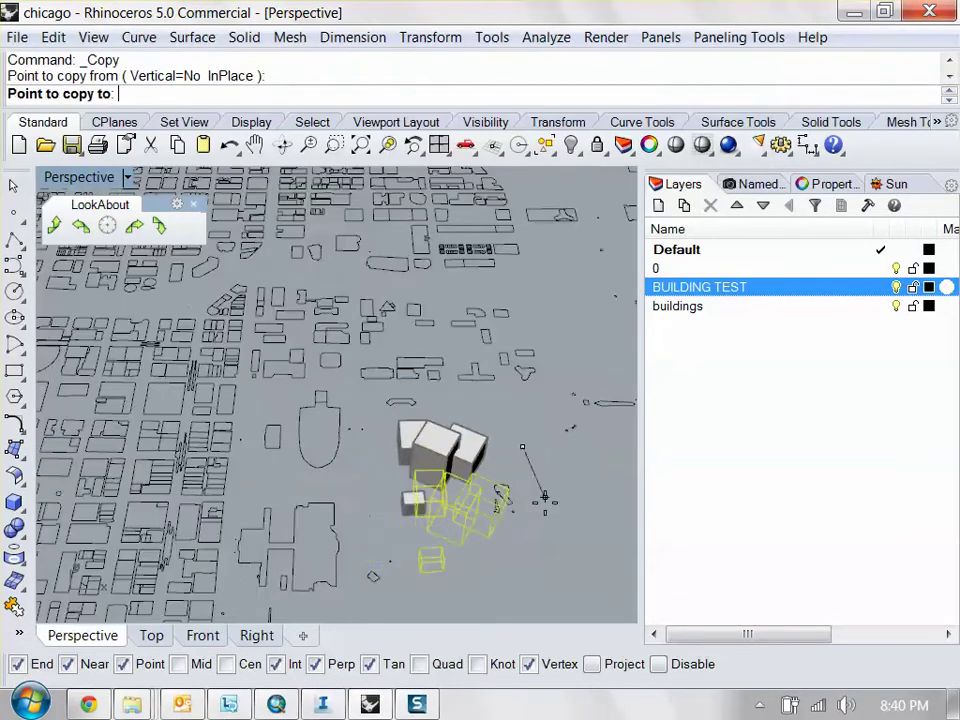
click(463, 557)
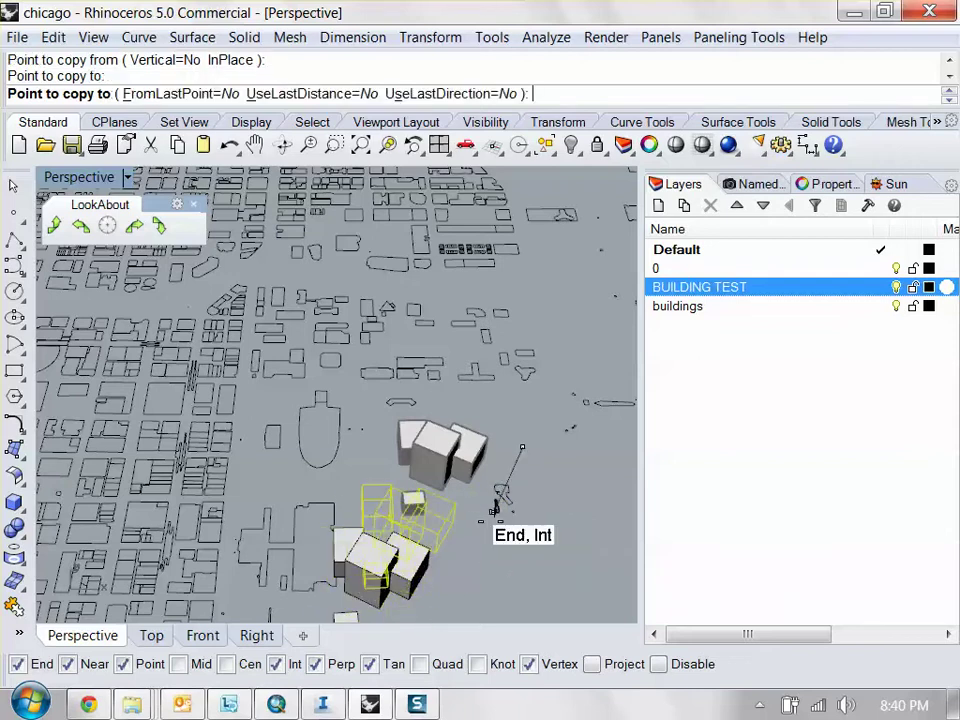
right_click(491, 527)
right_drag(491, 527, 450, 519)
key(Escape)
- Select all the test buildings by selecting the objects on the Default layer
right_click(717, 292)
click(740, 554)
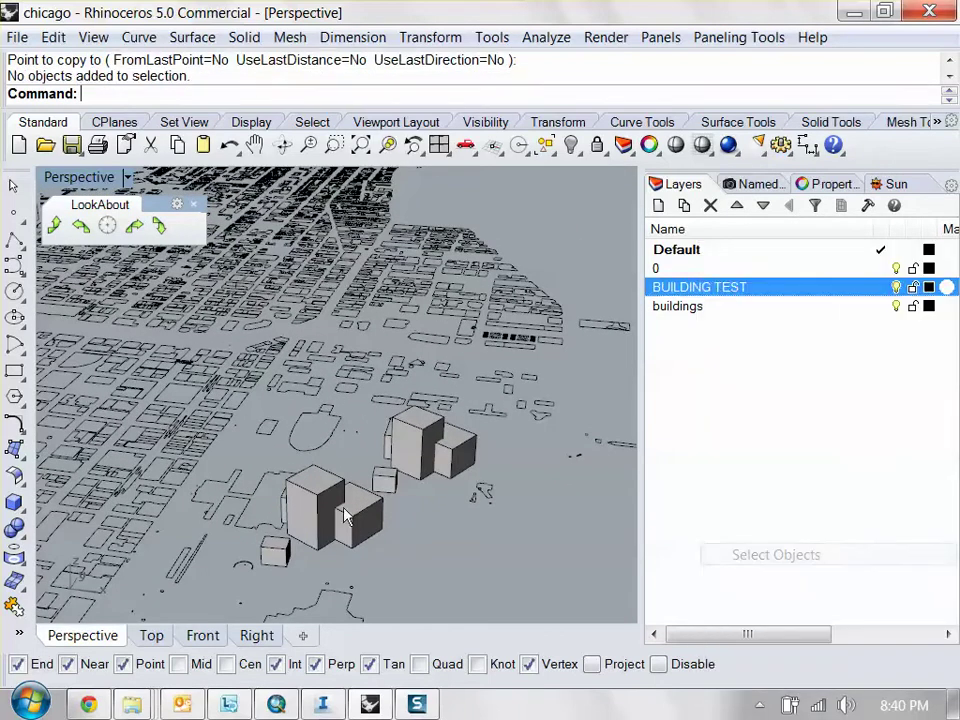
right_click(767, 306)
click(514, 548)
right_drag(405, 518, 458, 508)
click(737, 252)
right_click(703, 247)
click(763, 554)
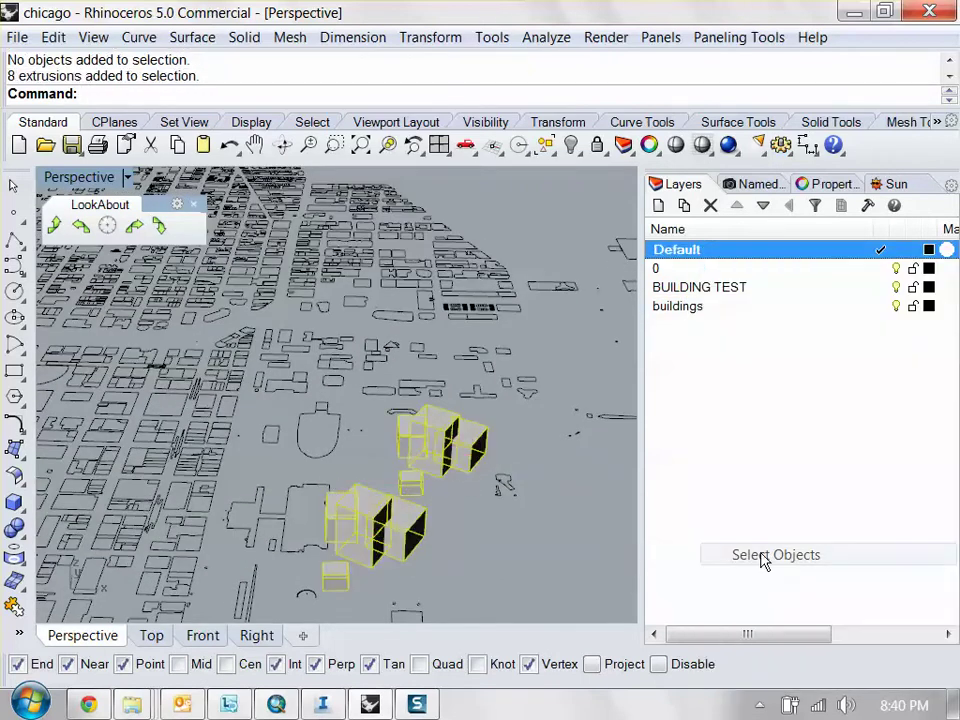
right_drag(520, 400, 388, 285)
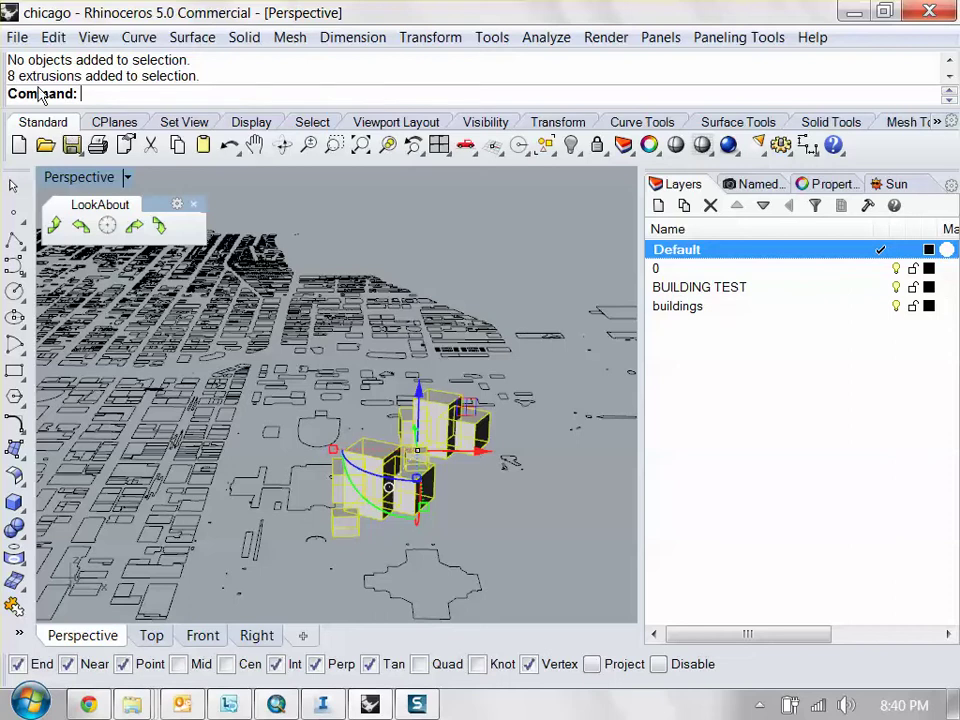
- Export the selected buildings as FBX over the existing chicago_architecturetest file, using meshes only, Phong materials and Version 7 binary
click(17, 37)
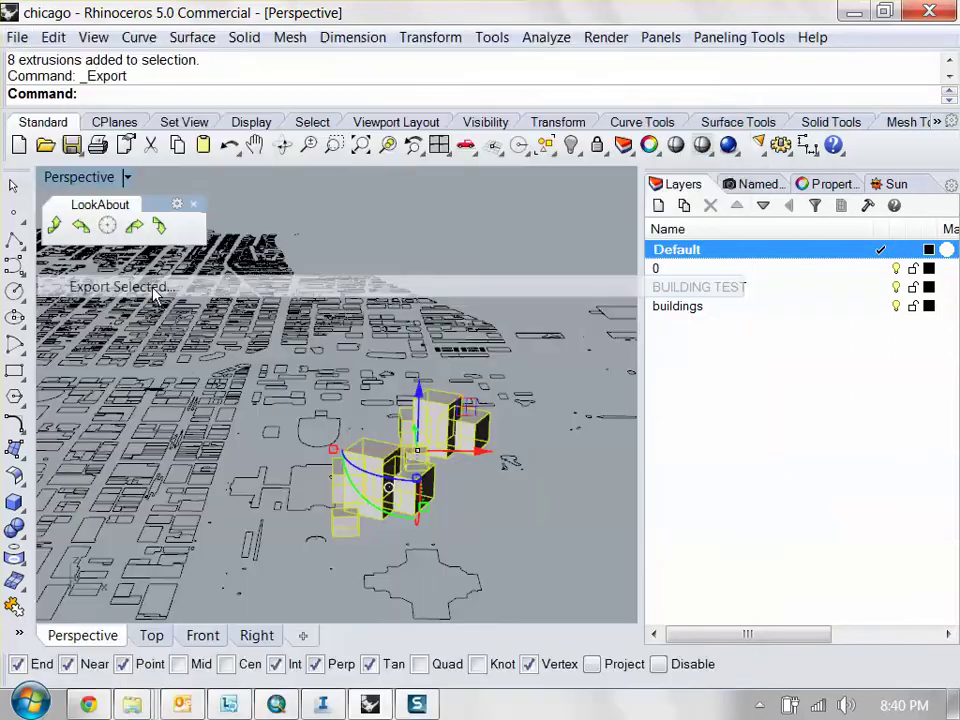
click(497, 187)
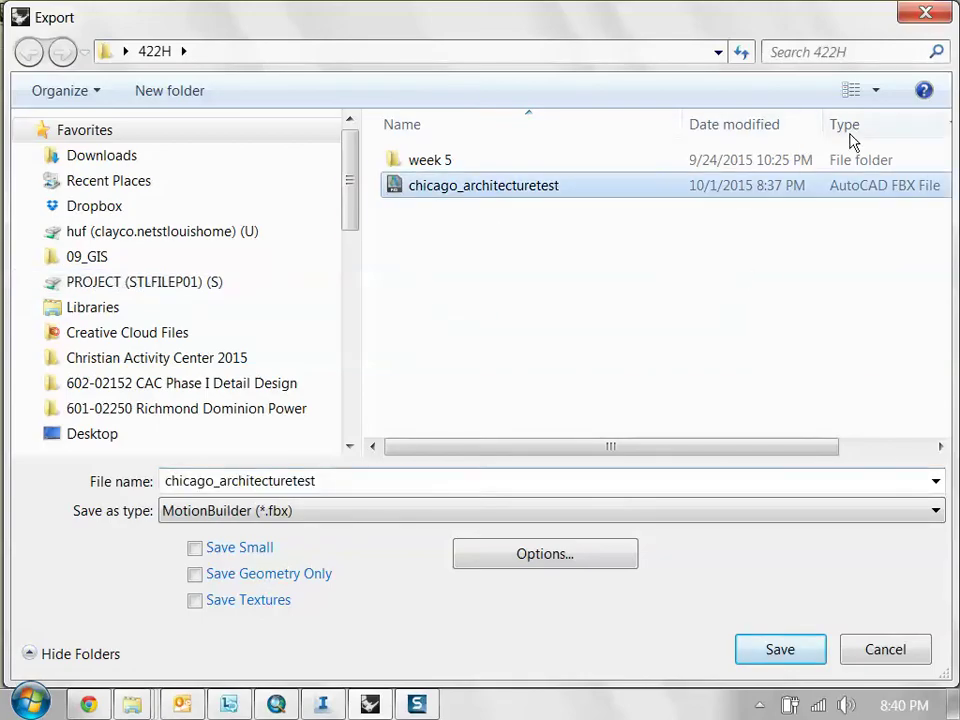
click(769, 645)
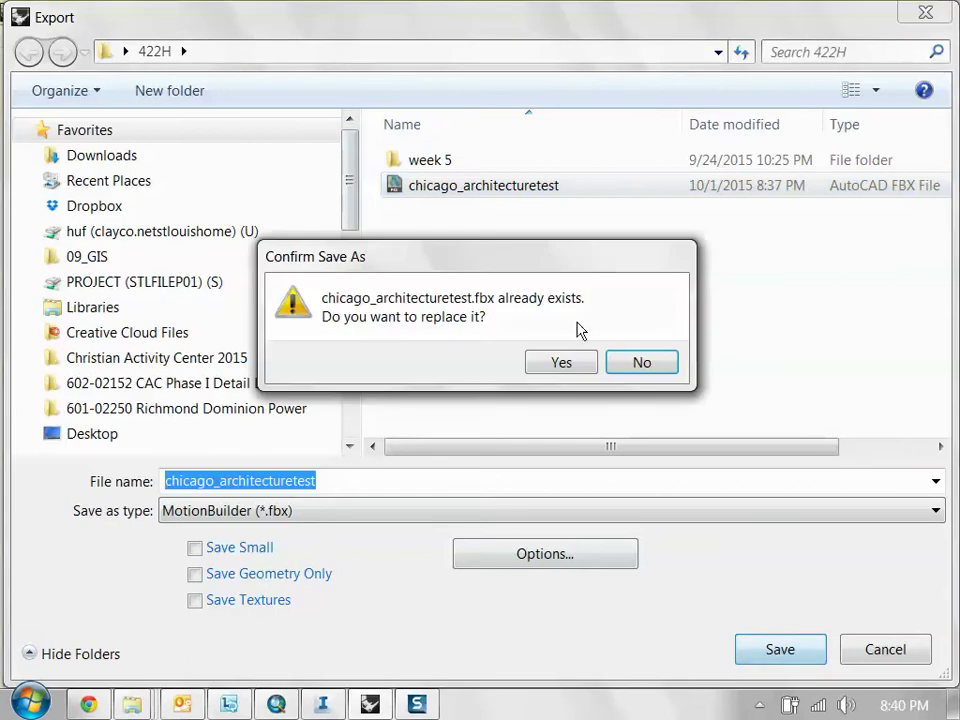
click(561, 363)
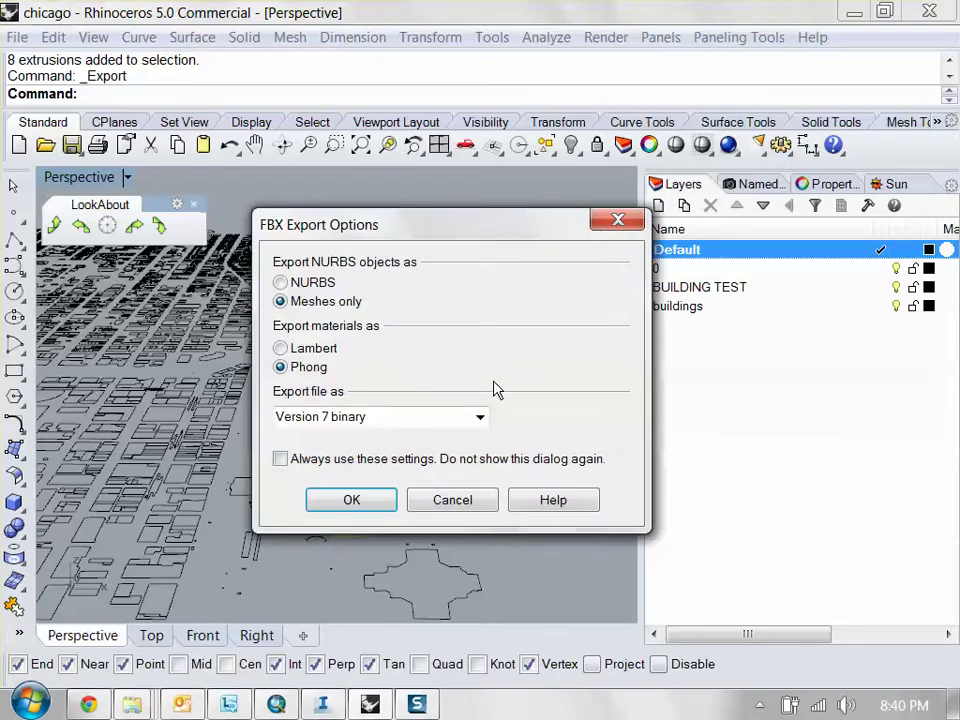
click(355, 502)
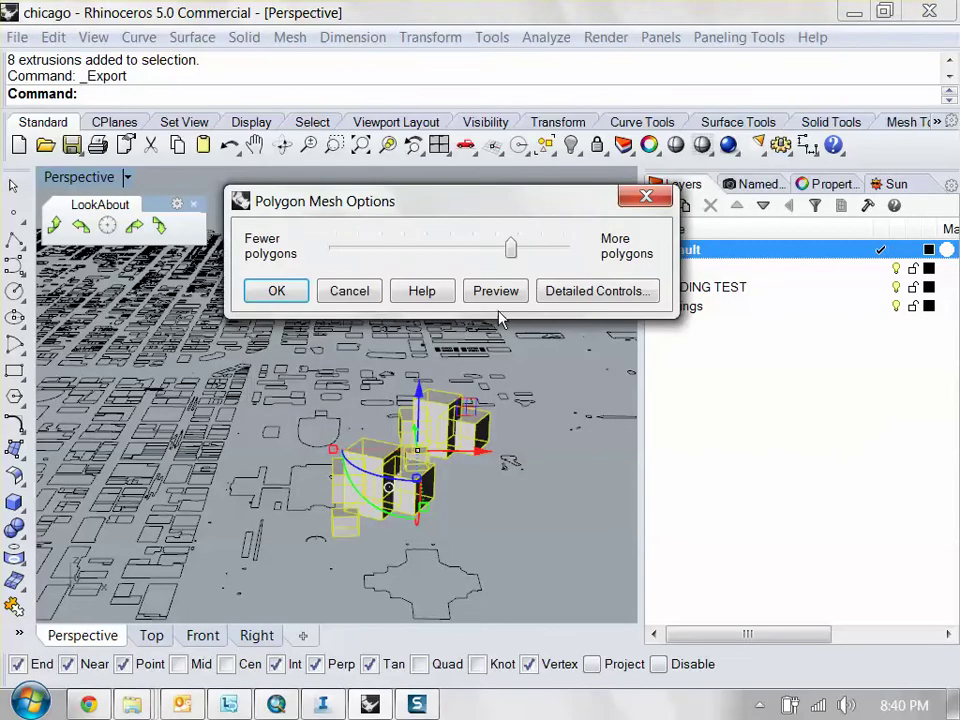
click(276, 290)
- Switch to InfraWorks and refresh the chicago_architecturetest 3D model data source from the re-exported FBX
click(853, 13)
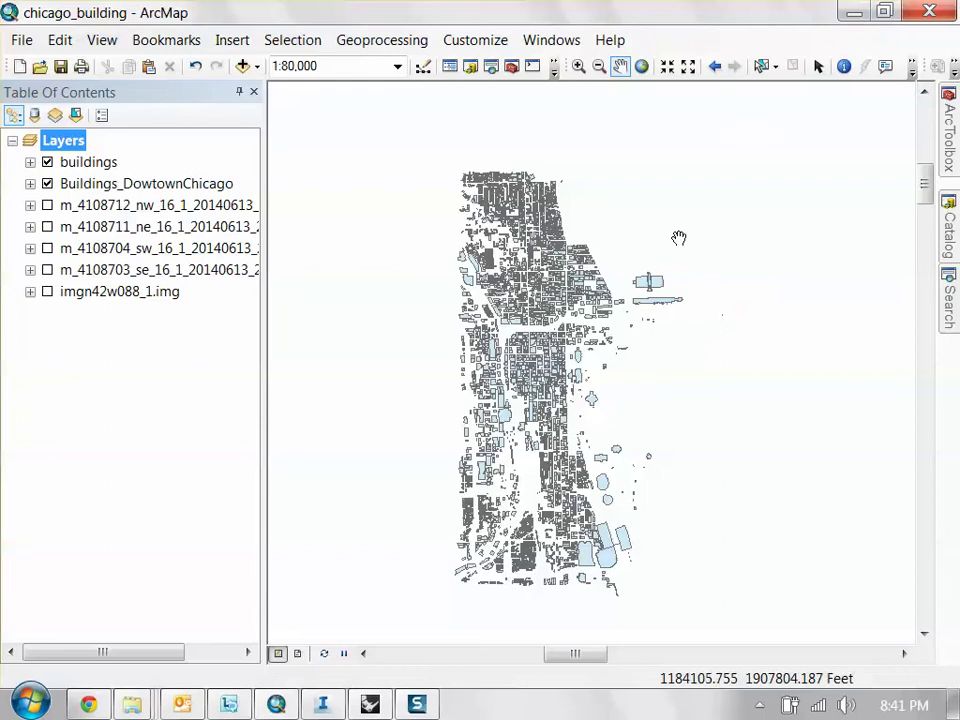
click(320, 705)
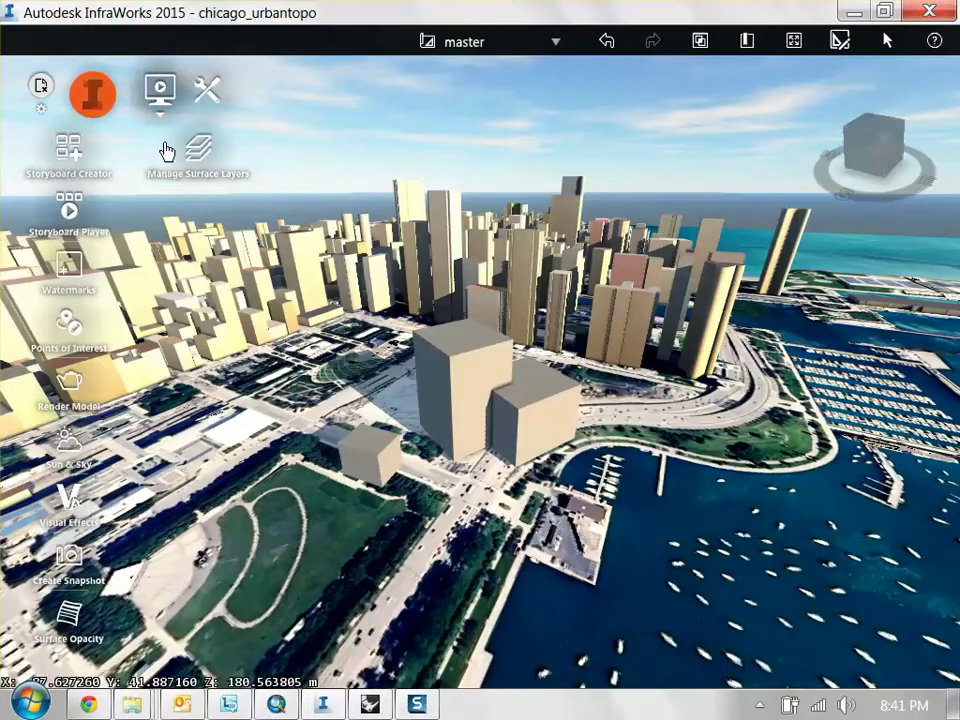
click(92, 93)
click(95, 163)
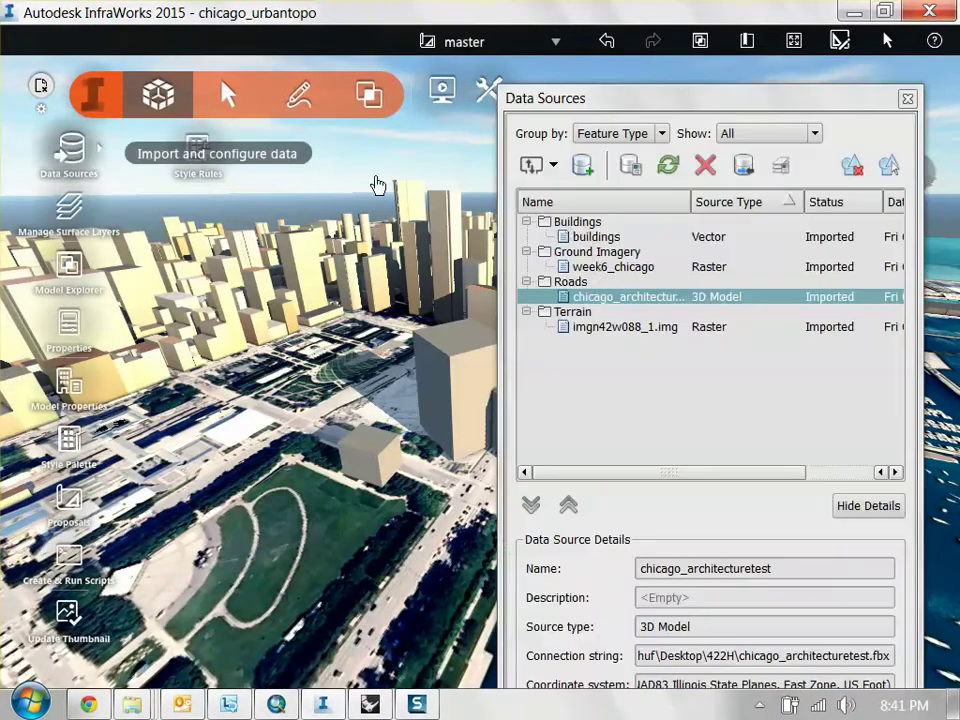
right_click(648, 303)
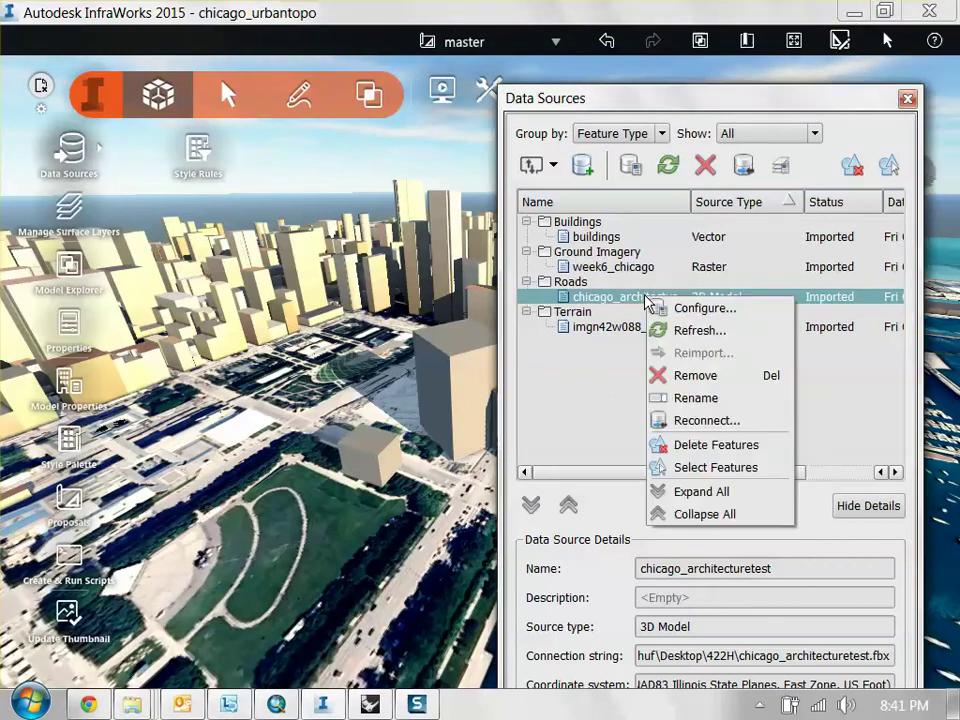
click(684, 331)
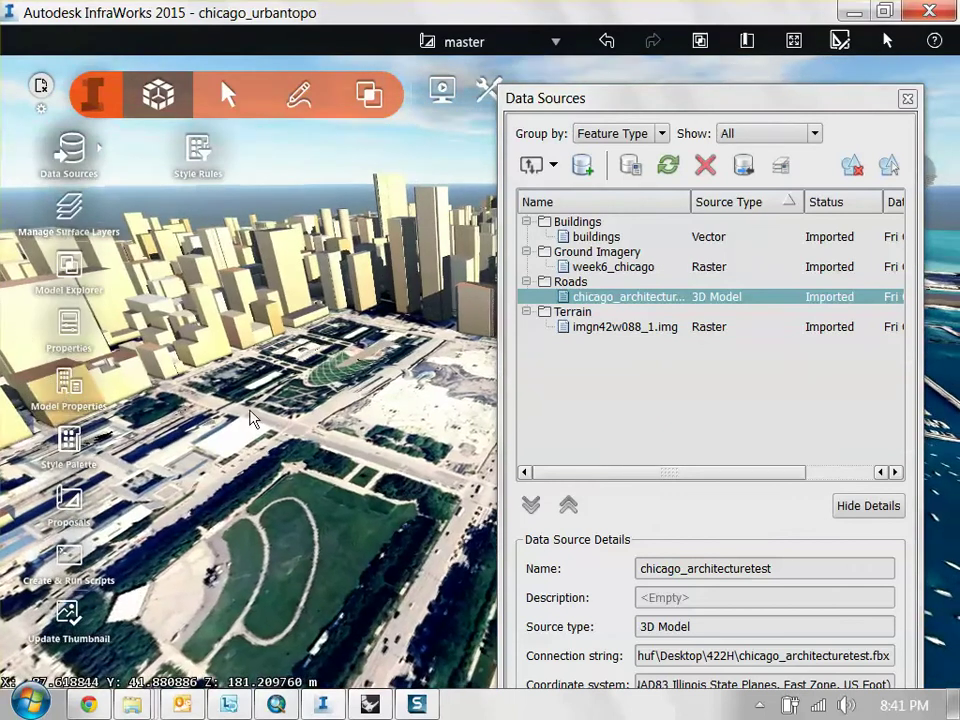
- Examine the refreshed test buildings and their copies in the park from several angles
drag(250, 409, 343, 442)
click(343, 442)
drag(334, 532, 77, 555)
drag(425, 505, 229, 364)
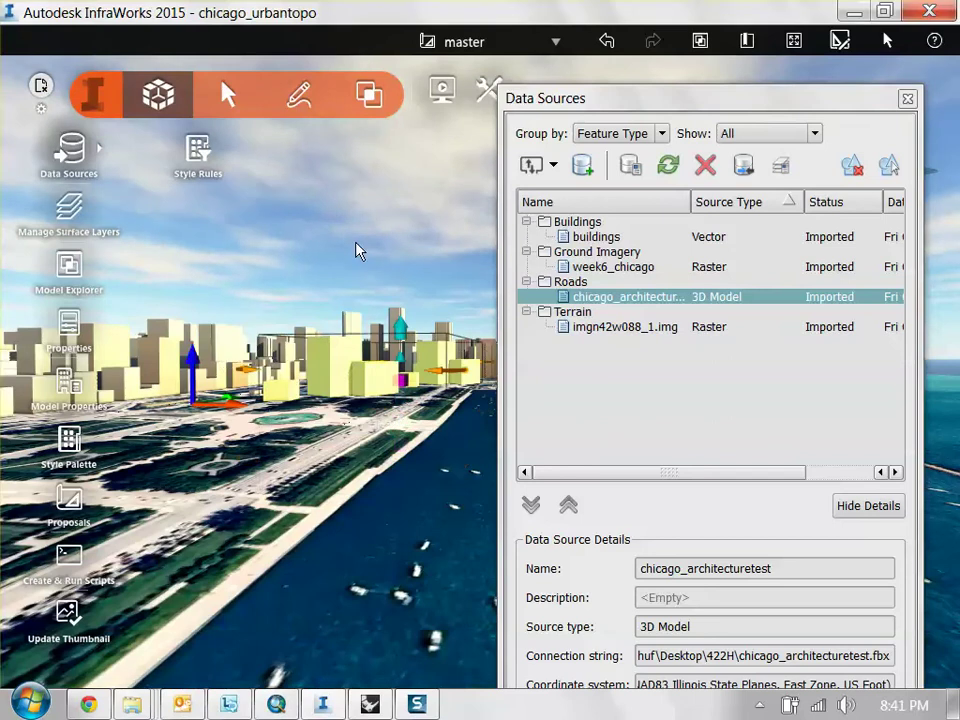
drag(328, 264, 360, 543)
middle_drag(362, 543, 396, 518)
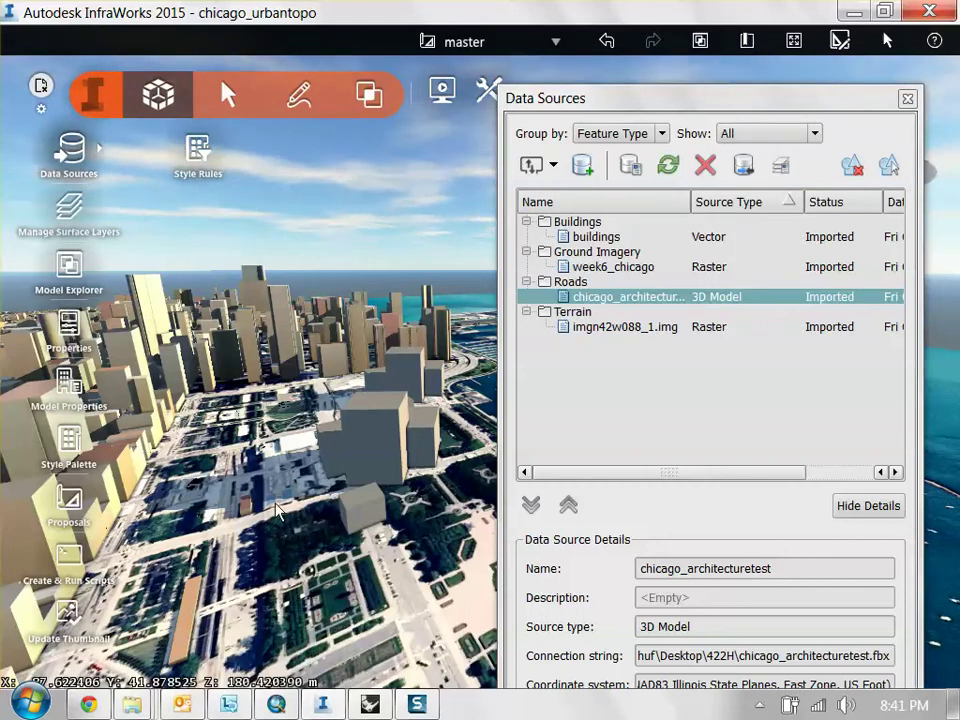
drag(330, 410, 399, 498)
middle_drag(400, 502, 350, 443)
drag(348, 435, 383, 488)
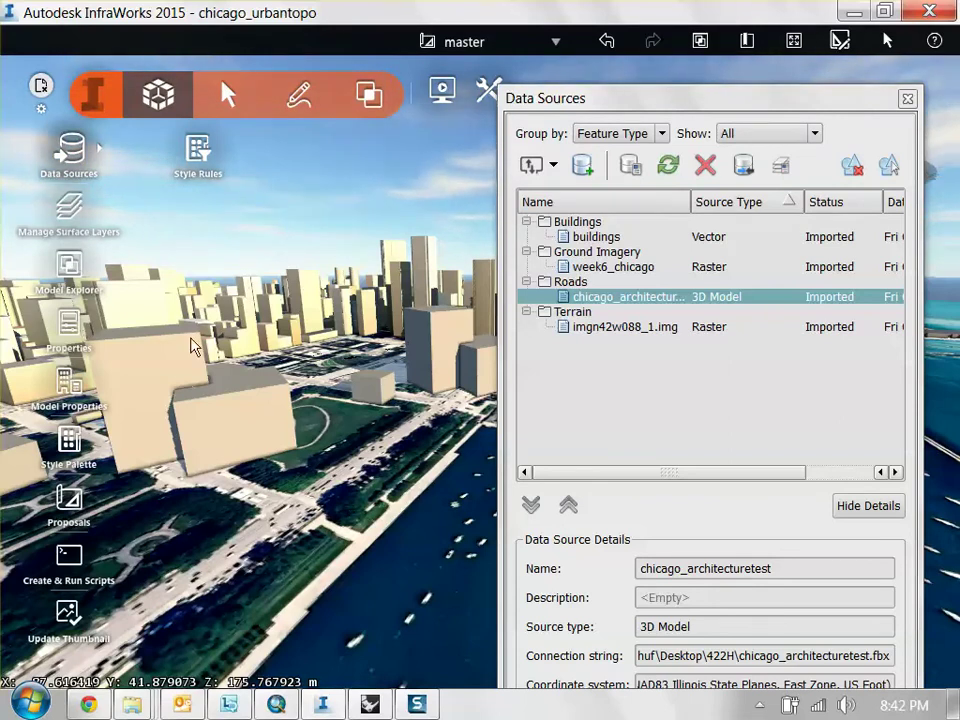
drag(340, 455, 370, 482)
scroll(370, 490, down, 3)
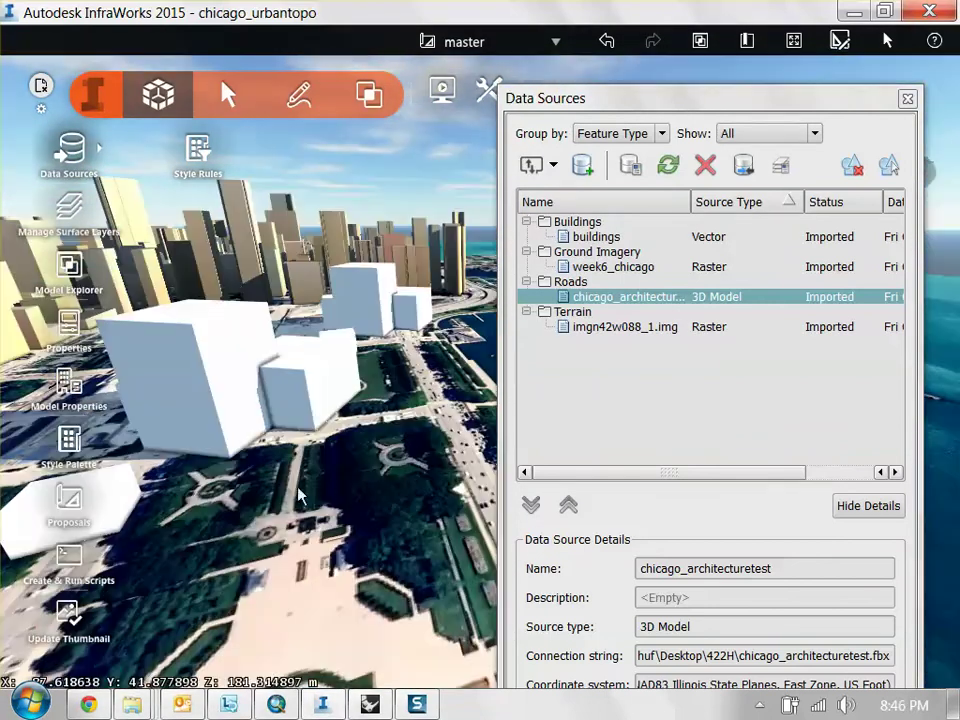
drag(310, 514, 388, 439)
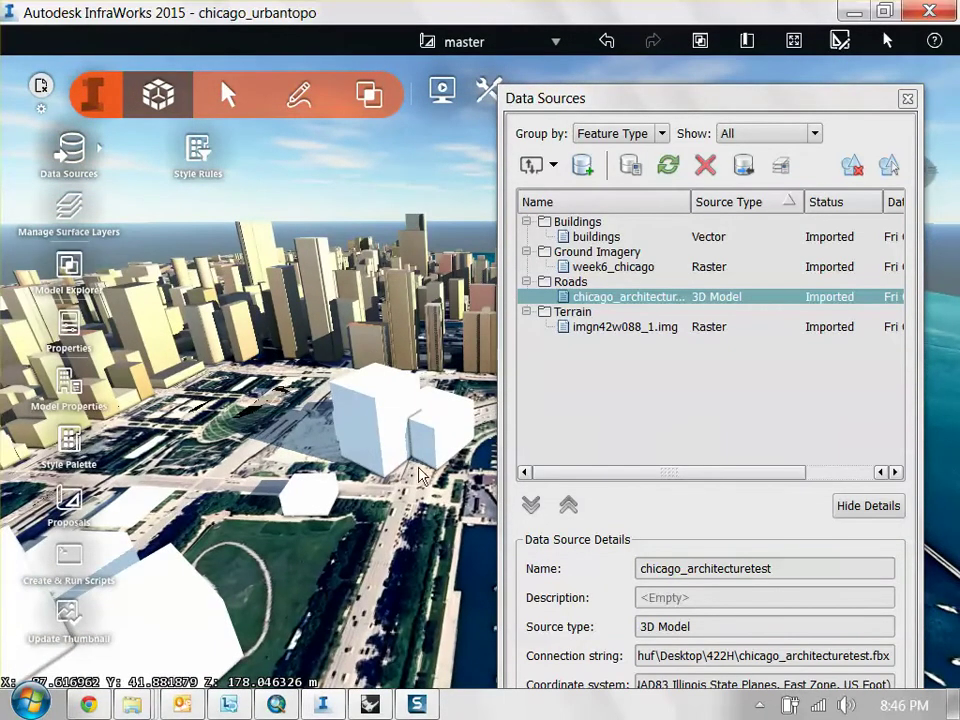
drag(312, 496, 289, 543)
- Set the rule style of the buildings data source to the Facade/Brick/Biron facade and refresh the source
scroll(293, 550, up, 5)
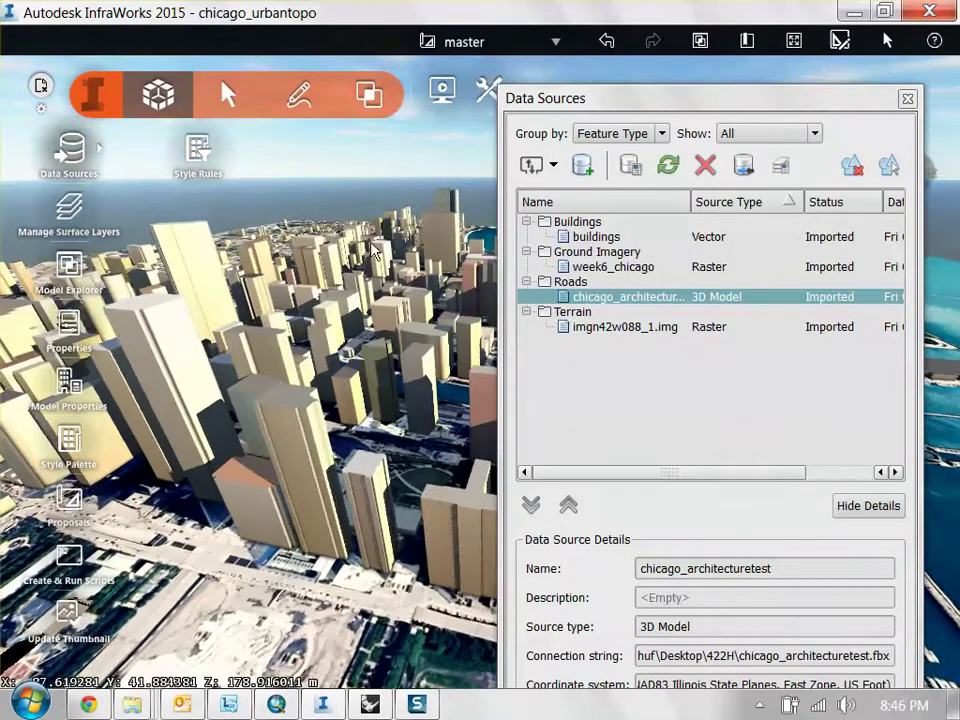
drag(300, 295, 307, 331)
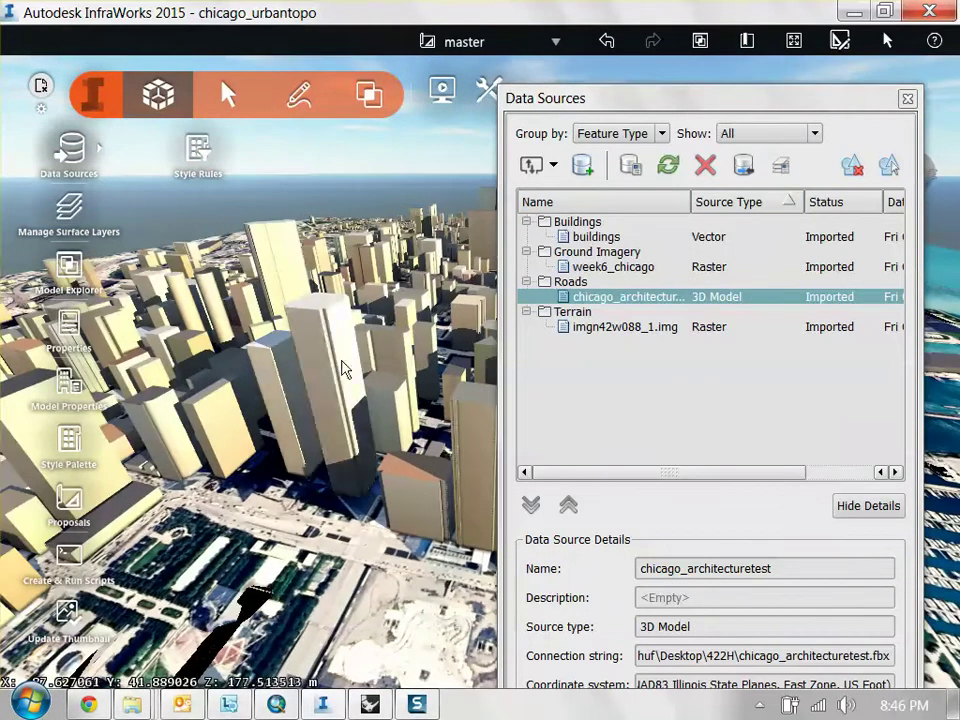
click(600, 237)
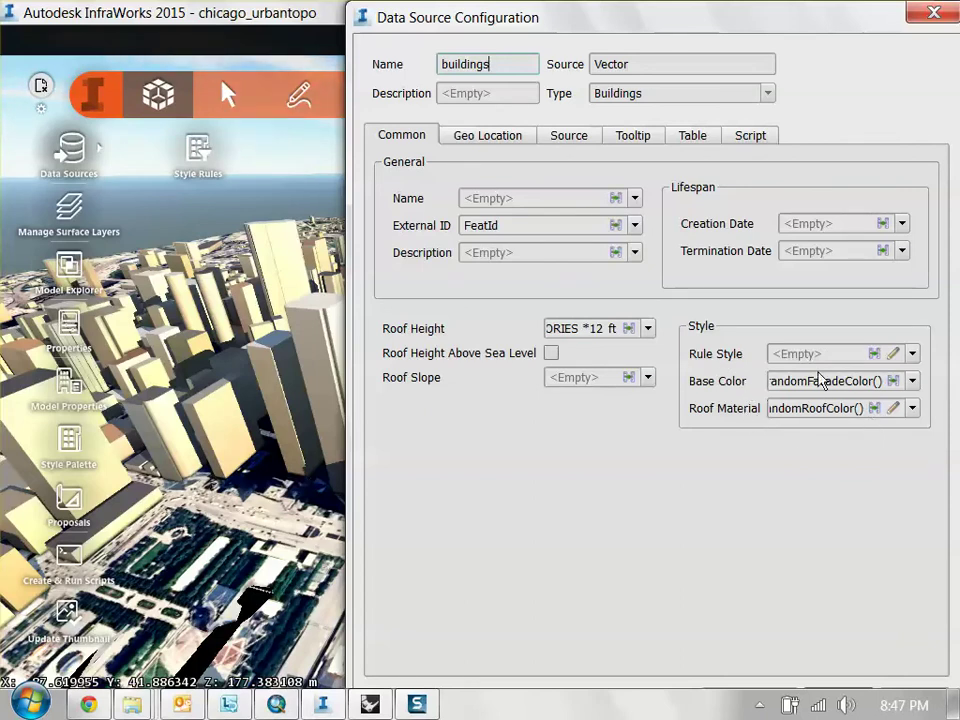
click(893, 355)
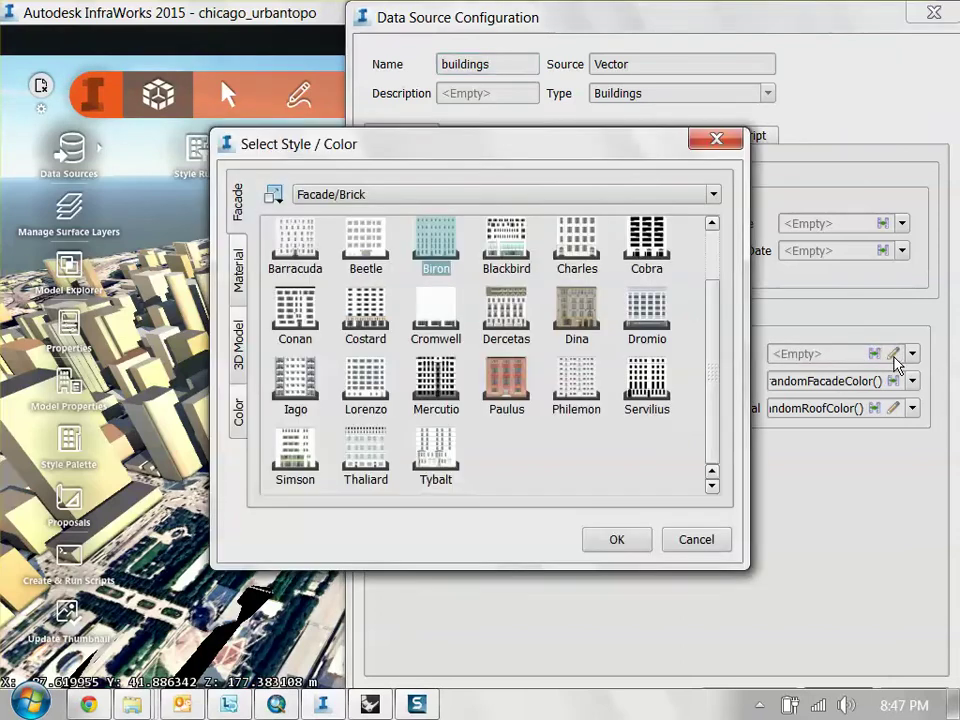
scroll(703, 378, up, 2)
mouse_move(718, 306)
mouse_down()
mouse_move(724, 360)
mouse_move(712, 282)
mouse_up()
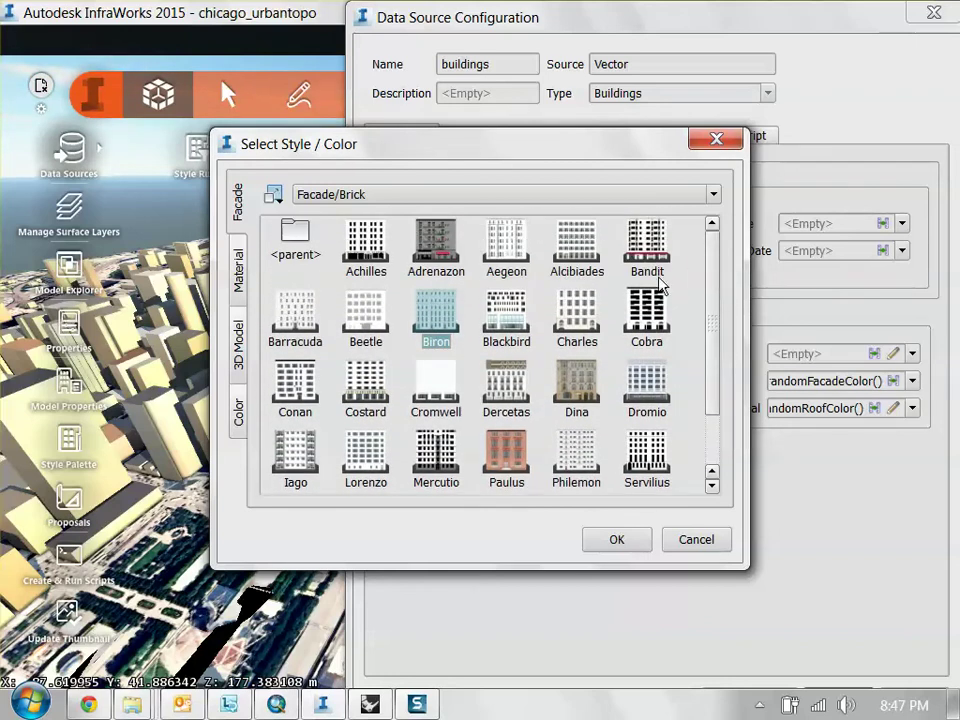
click(353, 322)
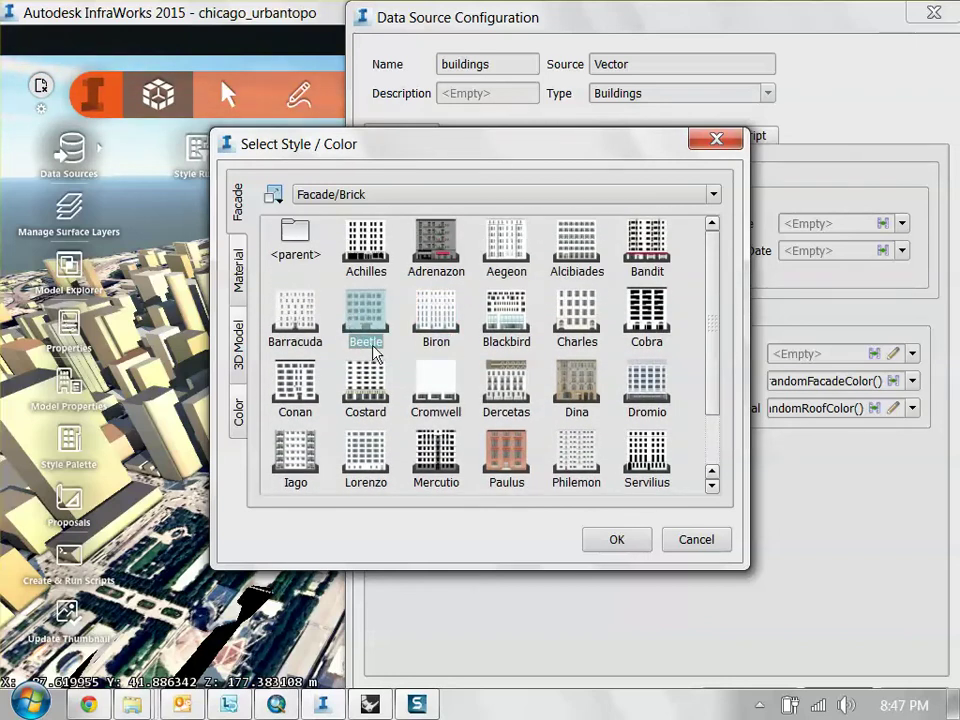
click(243, 280)
click(241, 215)
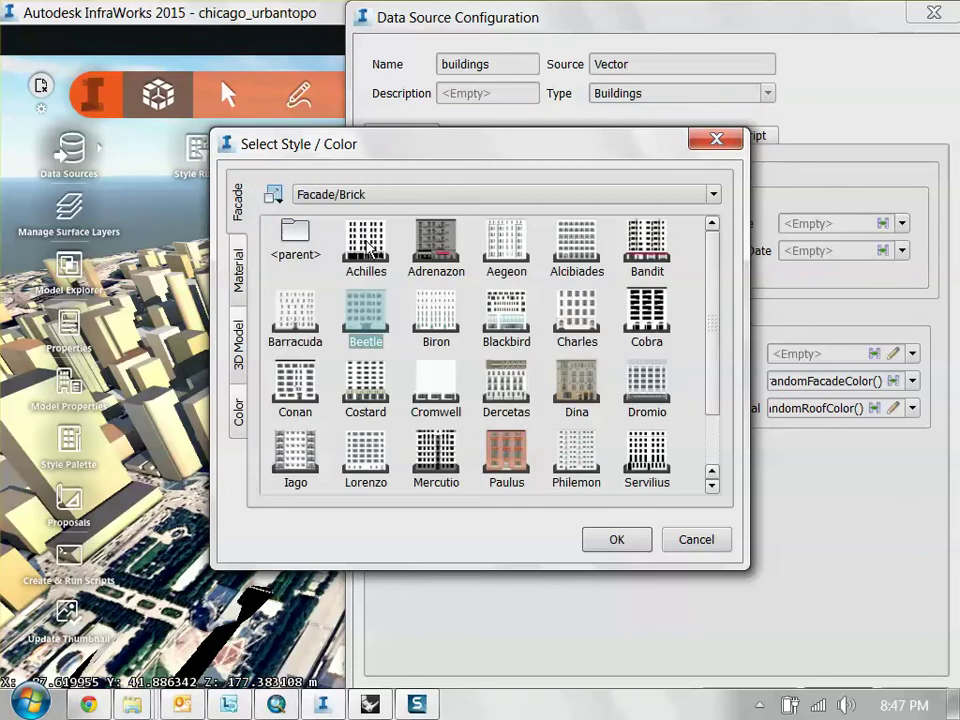
click(458, 318)
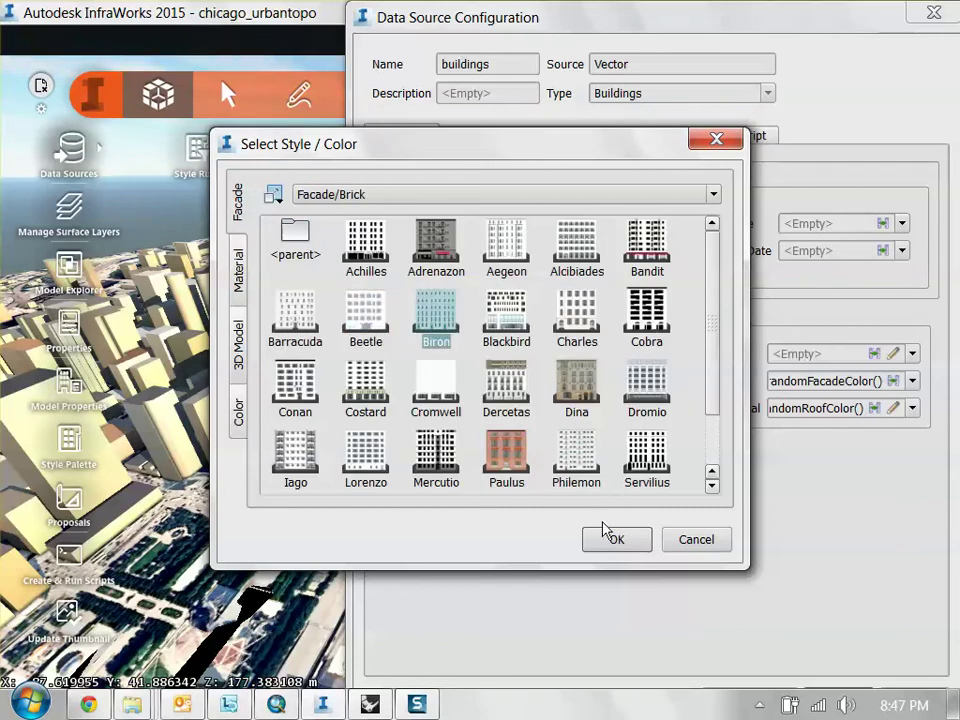
double_click(446, 324)
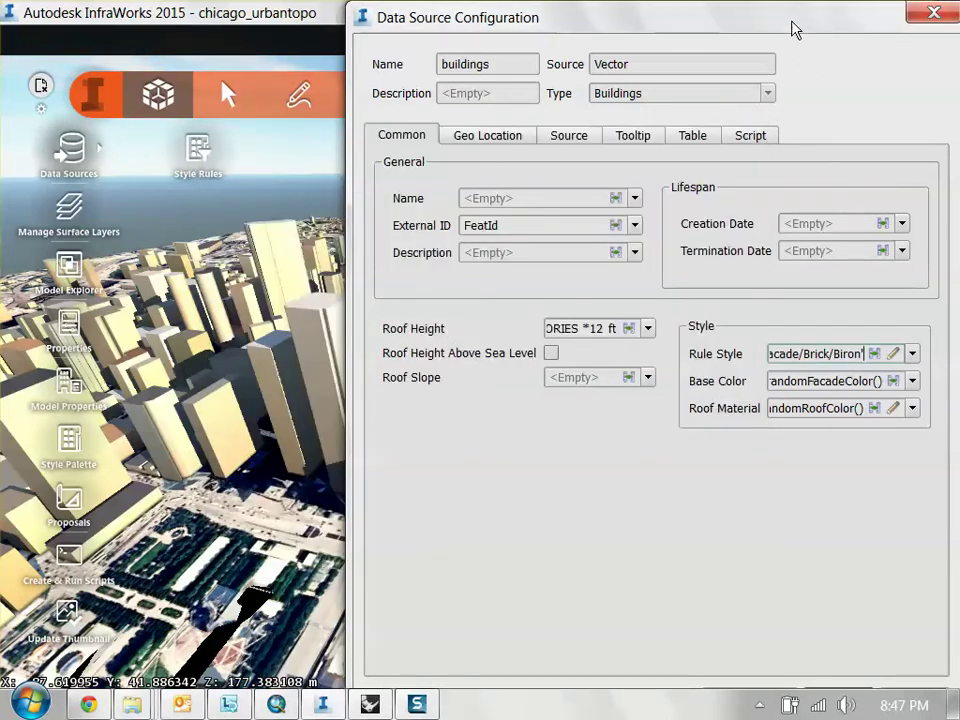
drag(790, 28, 560, 28)
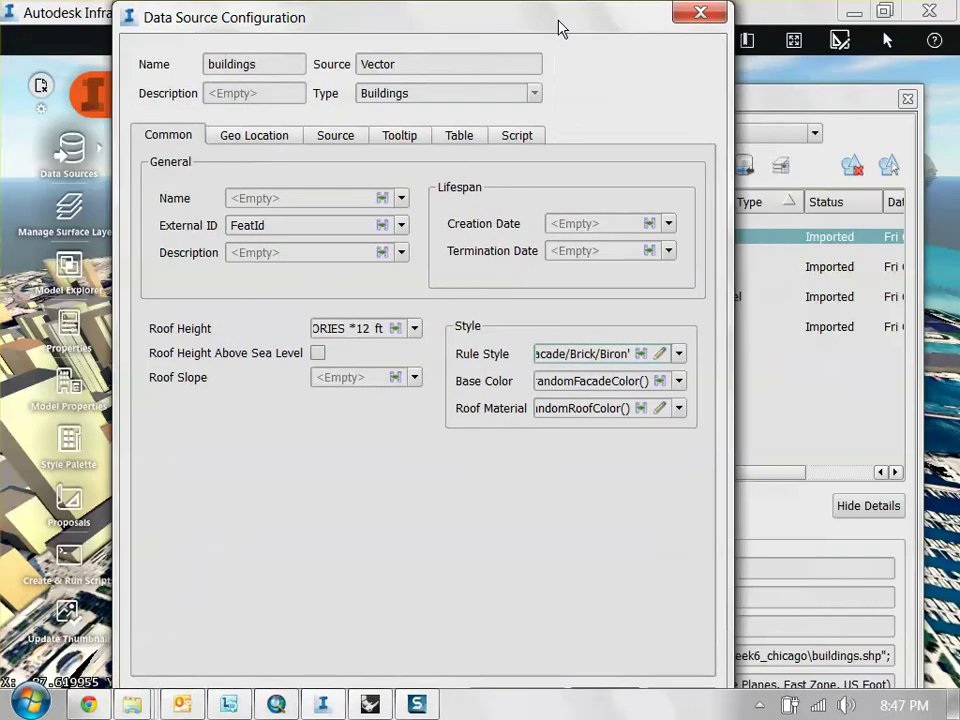
click(532, 688)
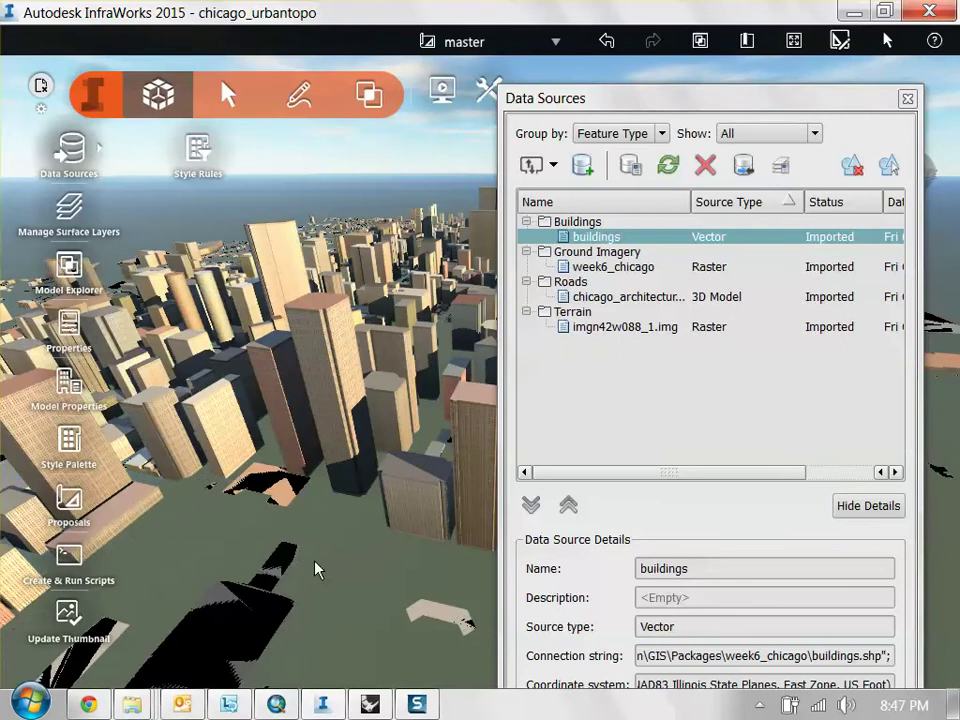
- Examine the facade texture on the downtown towers from close up and from a distance
middle_drag(223, 569, 357, 513)
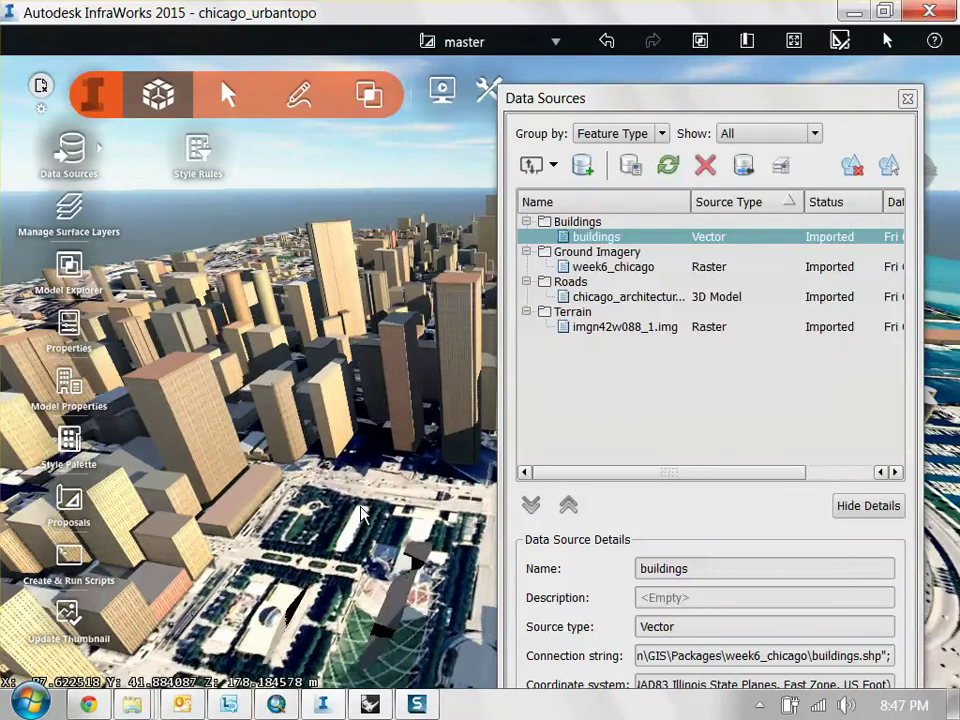
scroll(355, 512, up, 5)
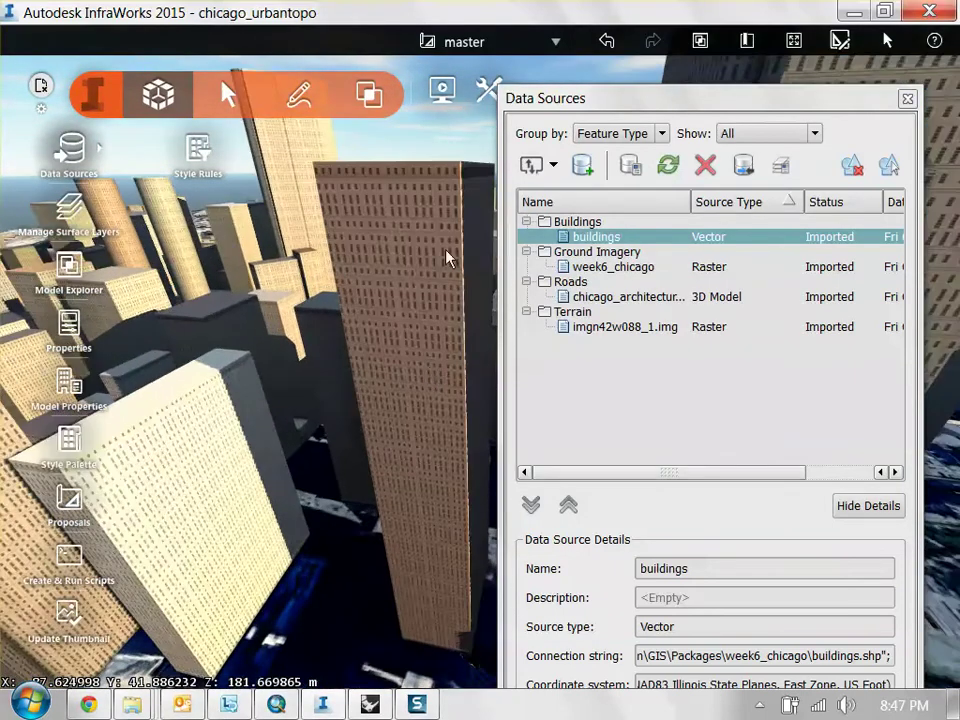
drag(400, 195, 300, 510)
scroll(299, 505, down, 4)
scroll(328, 475, up, 2)
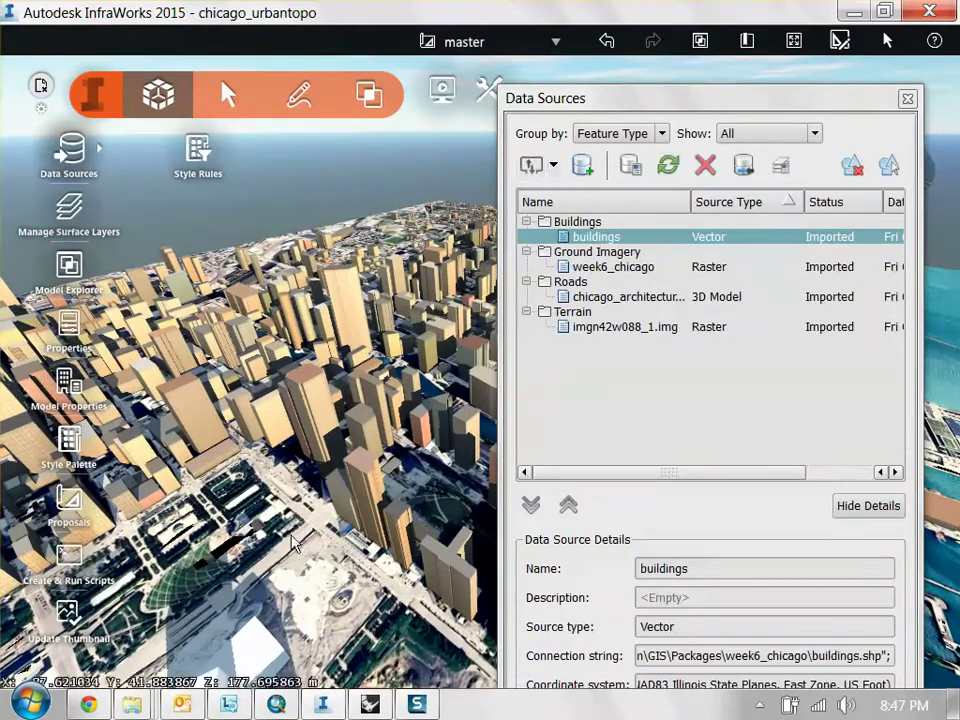
scroll(306, 518, up, 2)
scroll(302, 426, up, 5)
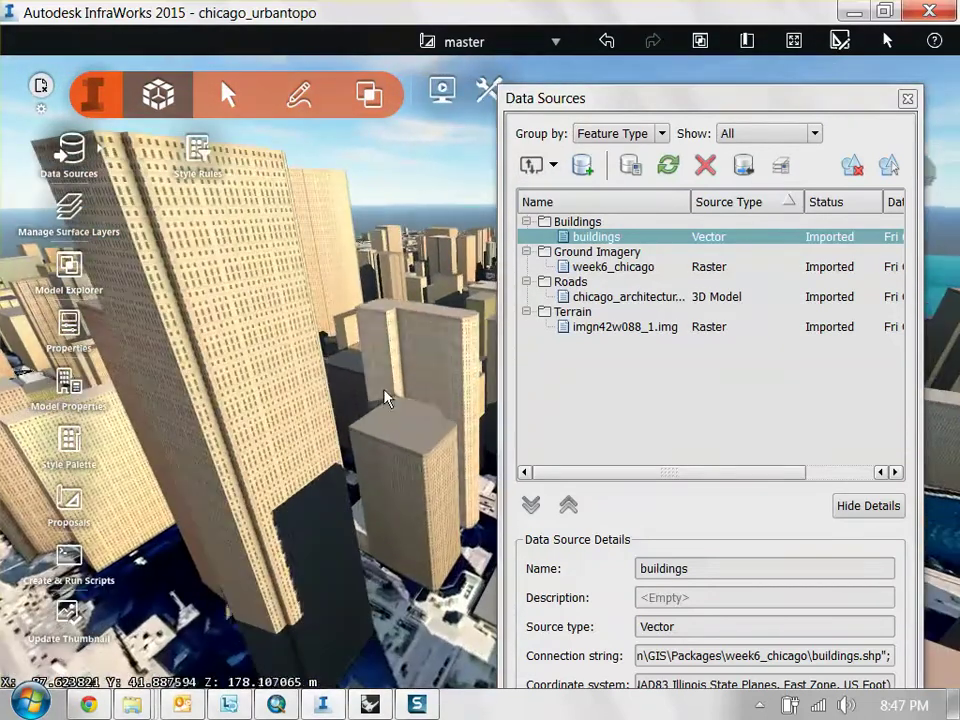
drag(389, 395, 450, 350)
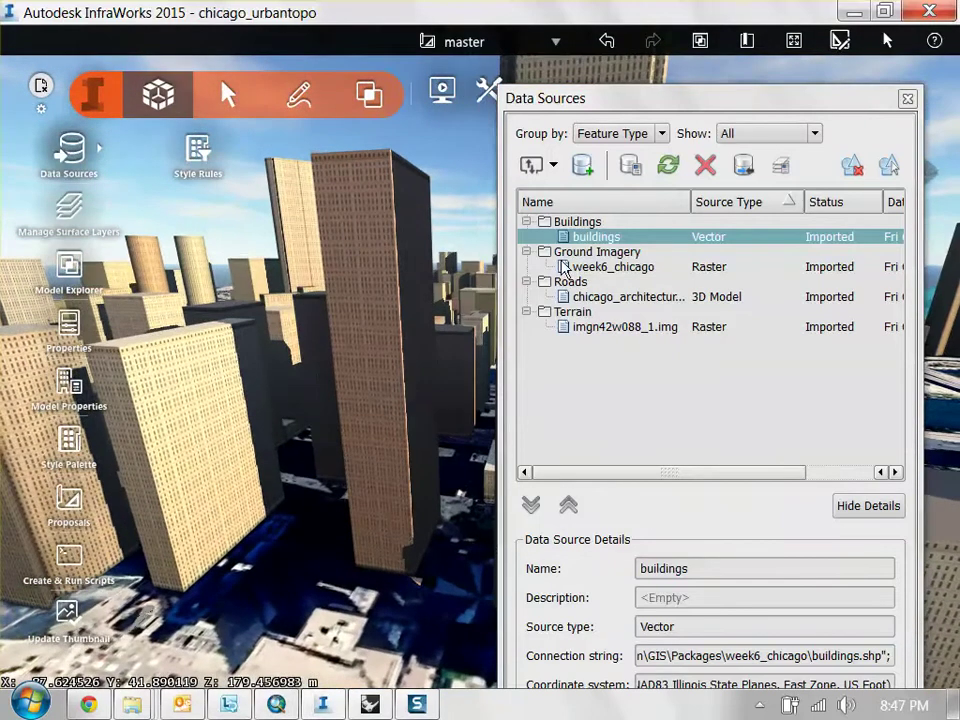
- Set the buildings data source's roof material to solid white and reuse its value 'xFFFFFFFF' as the base color
double_click(624, 237)
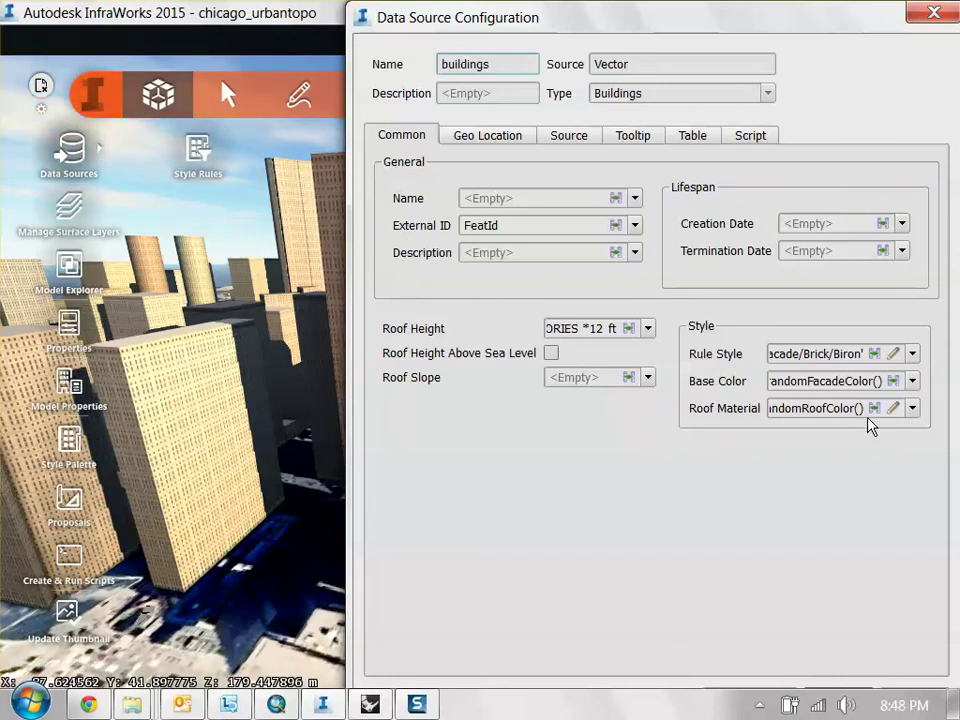
click(894, 409)
click(238, 268)
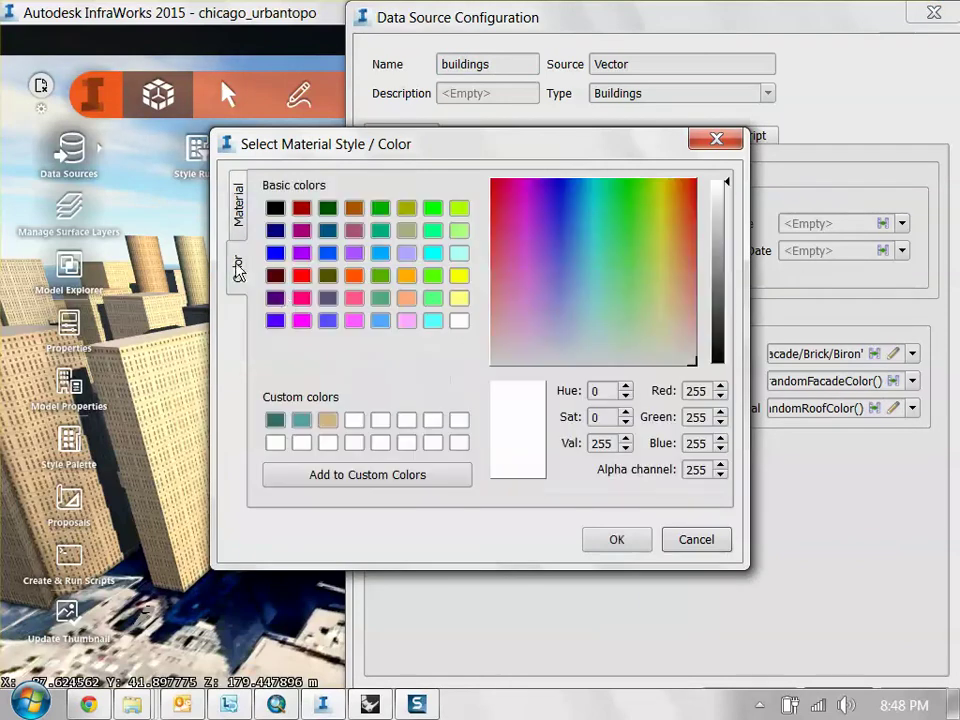
click(616, 539)
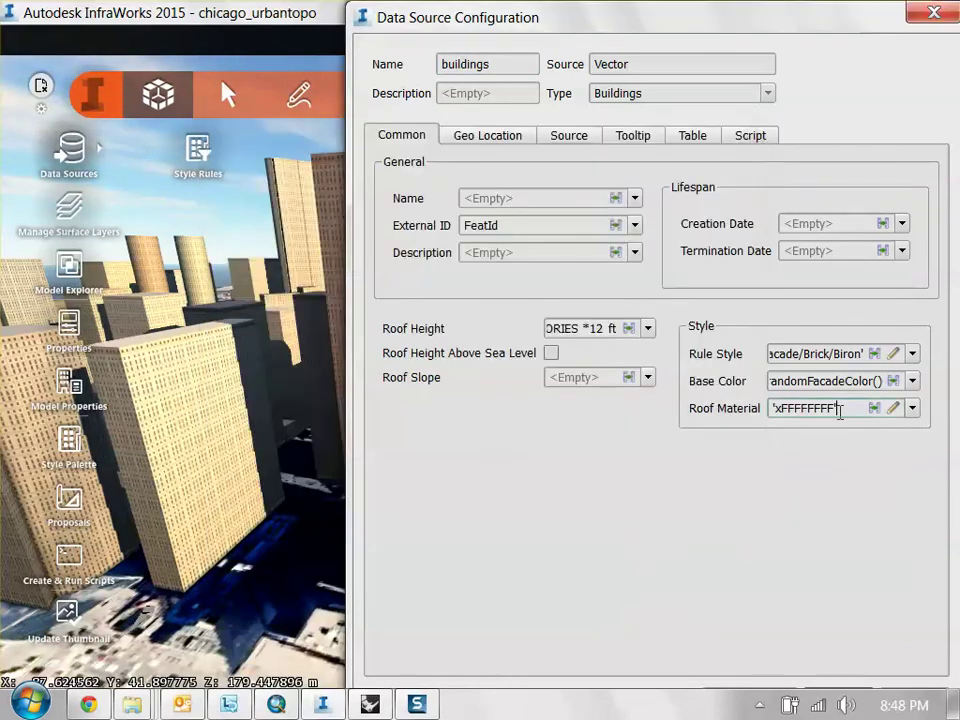
drag(857, 403, 536, 429)
key(ctrl+c)
double_click(790, 381)
key(ctrl+v)
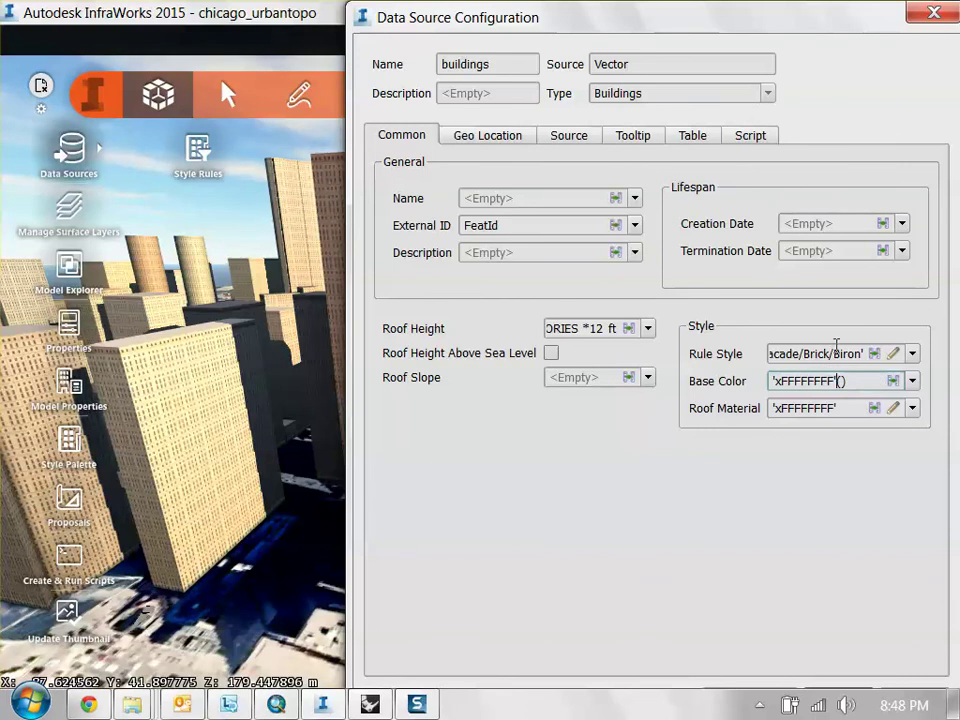
- Replace the buildings' rule style with 'xFFFFFFFF' and refresh the data source to apply the white style
double_click(815, 353)
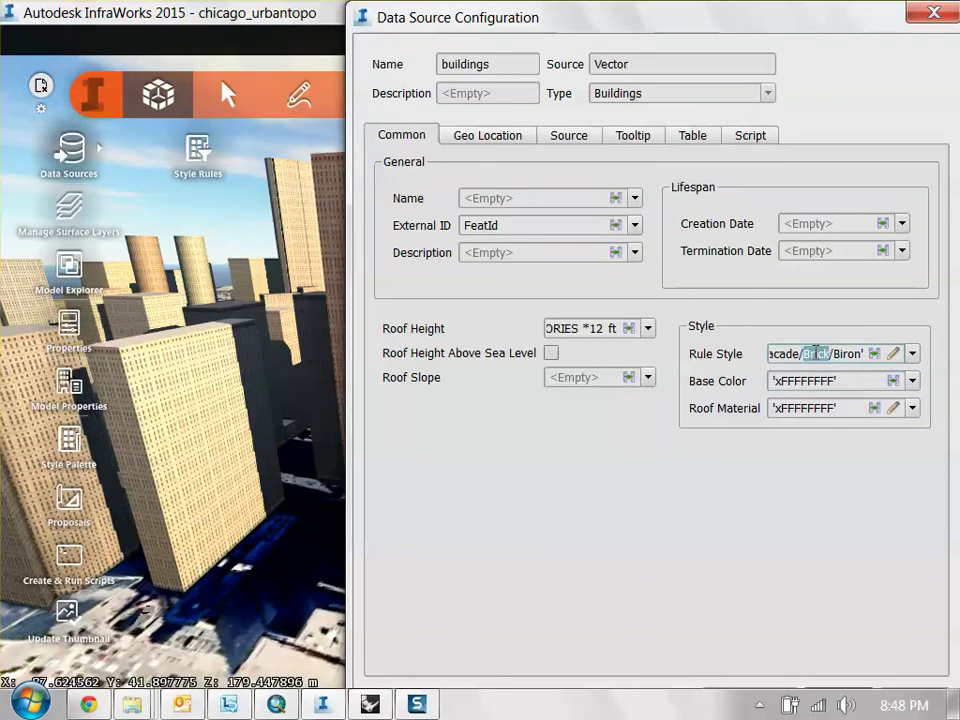
drag(858, 354, 699, 360)
key(ctrl+v)
drag(855, 355, 628, 355)
key(ctrl+v)
drag(675, 26, 529, 8)
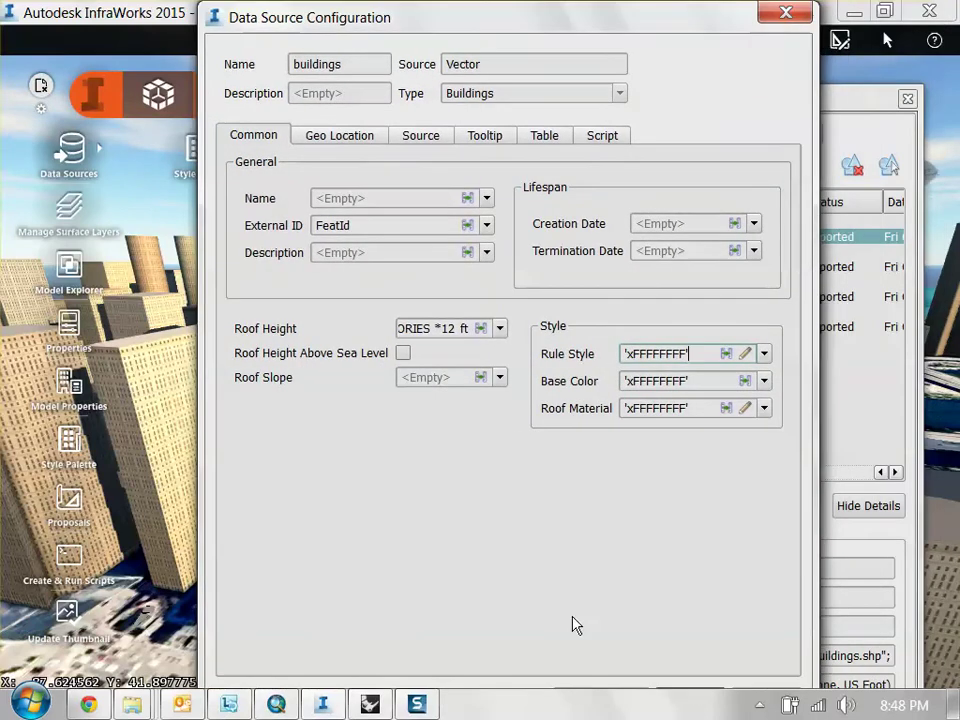
click(580, 692)
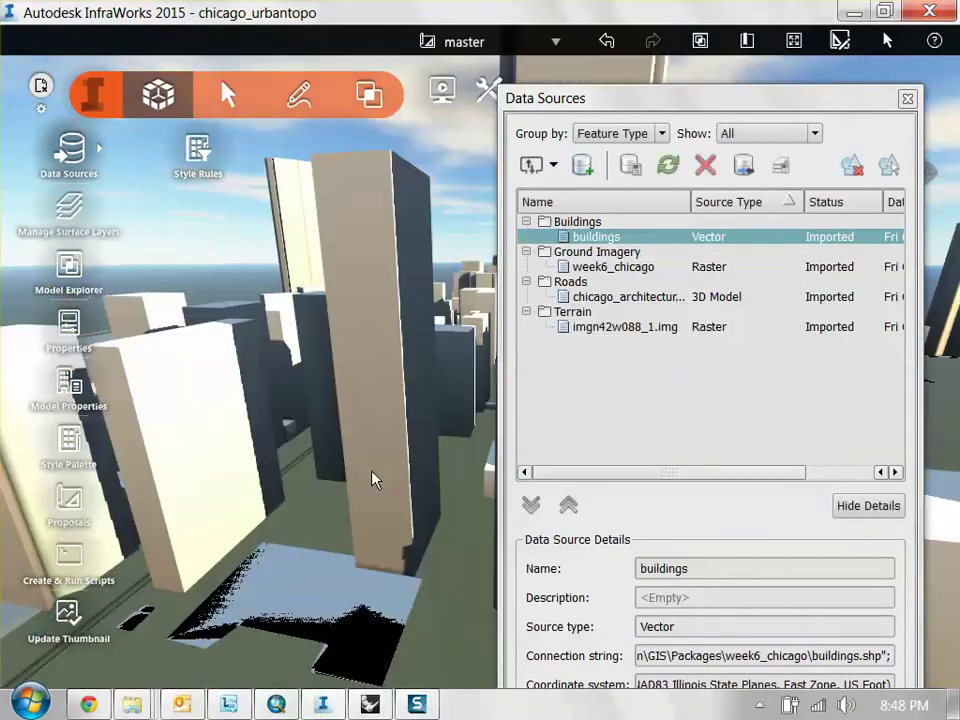
scroll(244, 562, down, 10)
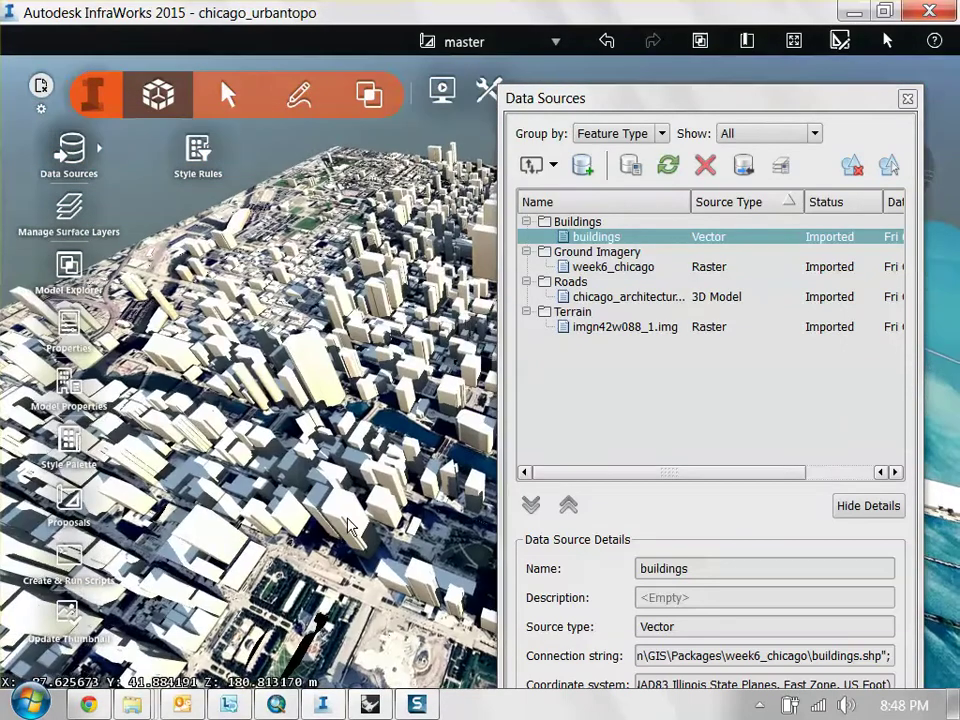
drag(348, 526, 332, 468)
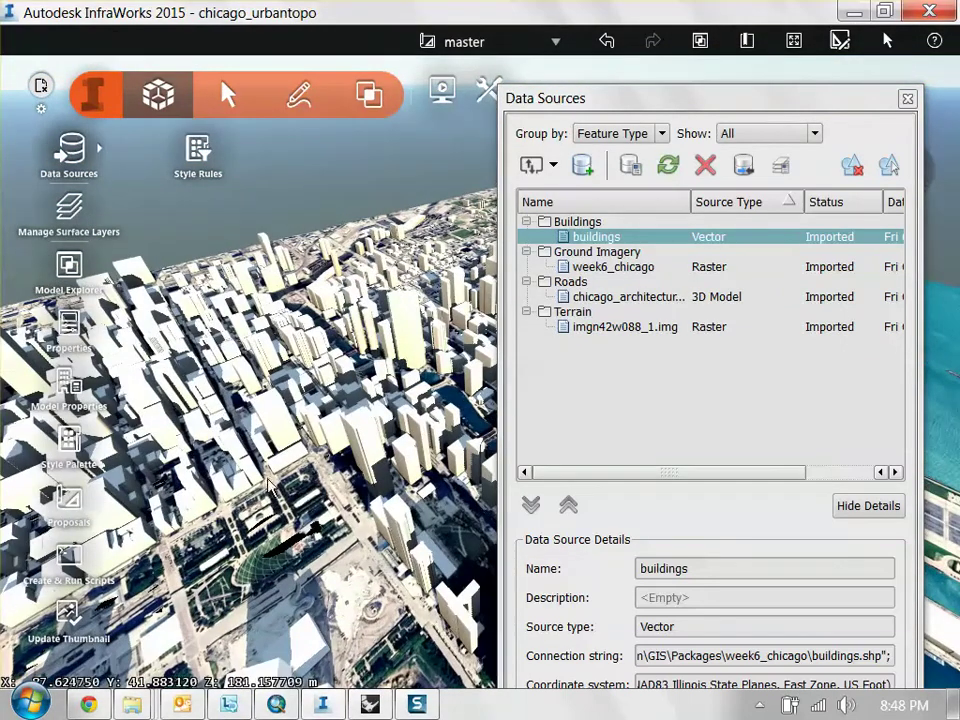
drag(285, 487, 258, 400)
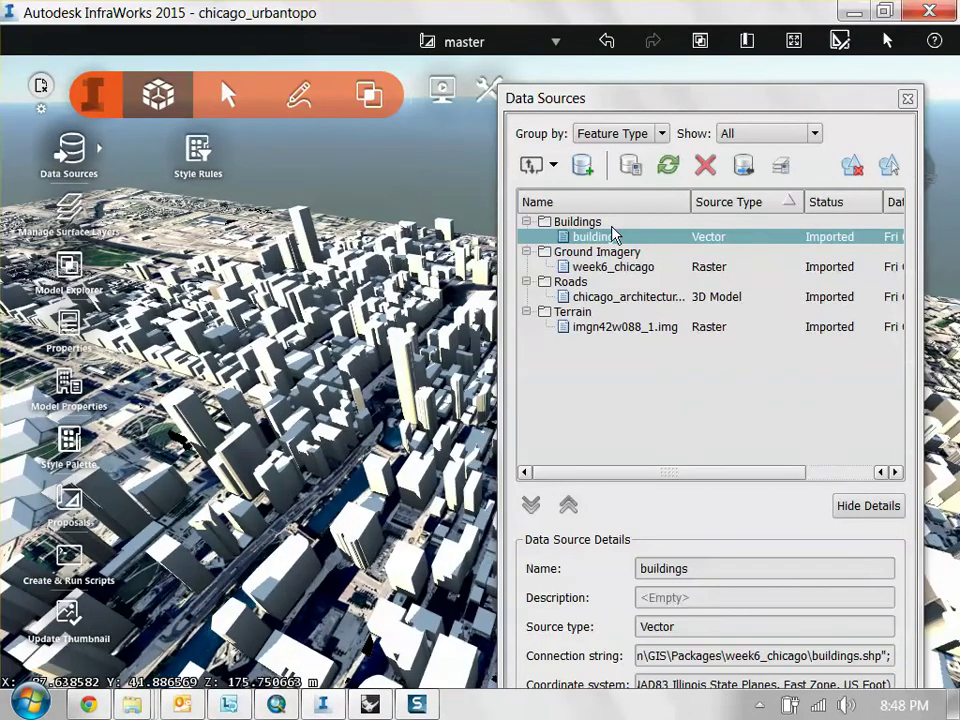